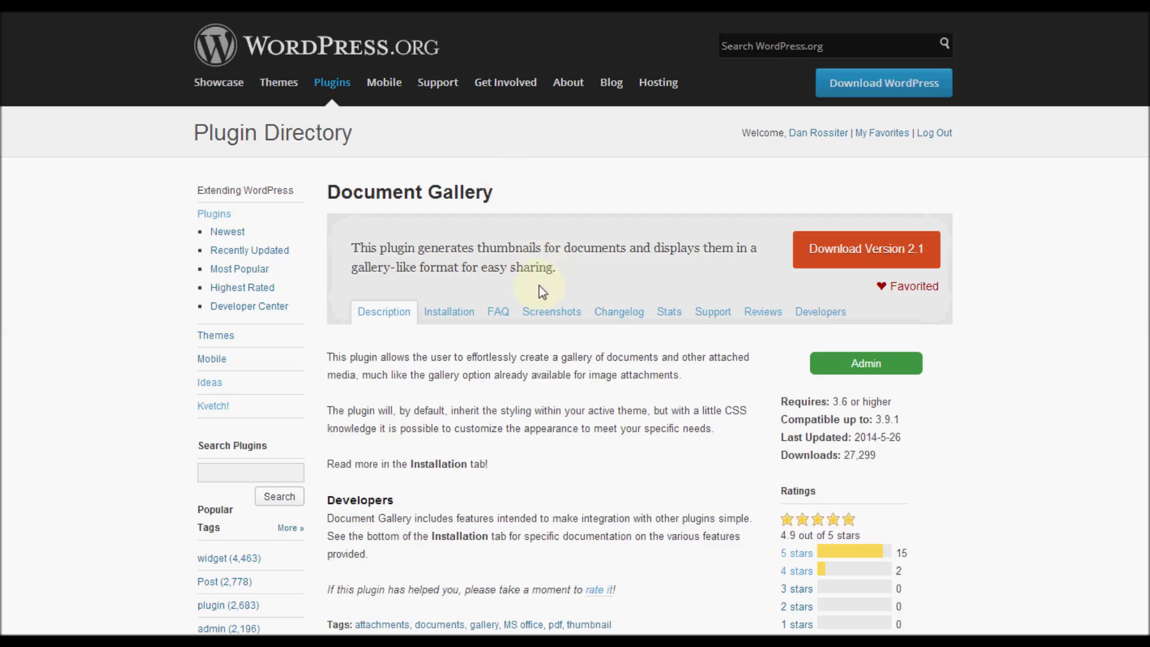
Examine the Document Gallery plugin's screenshots in the WordPress plugin directory.
click(540, 314)
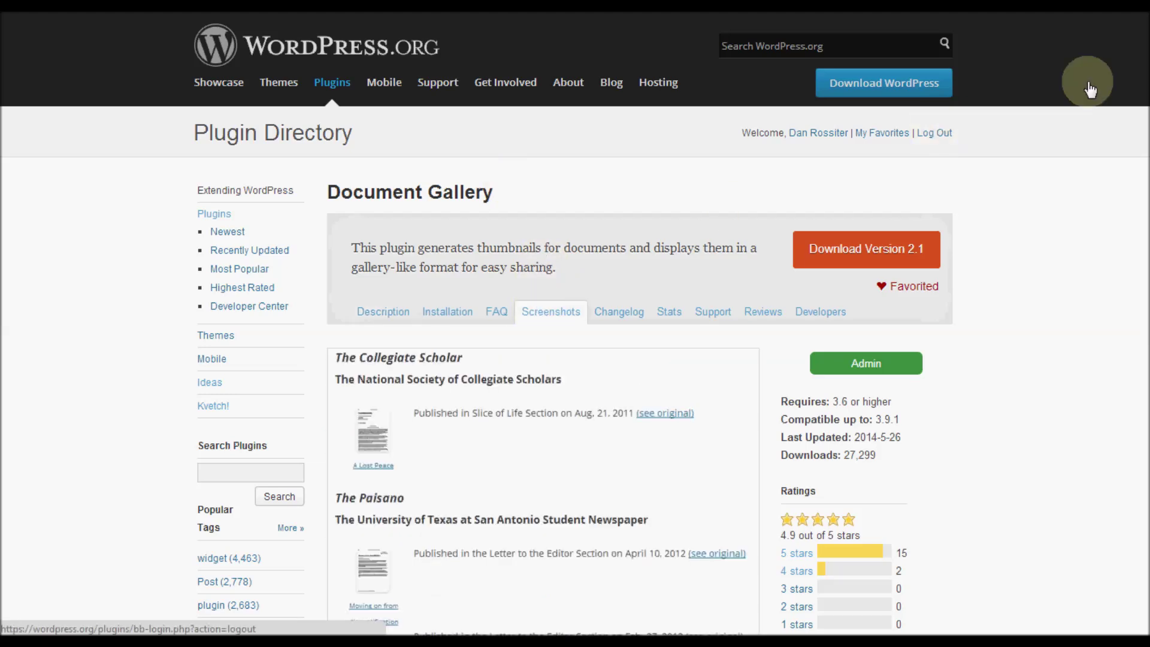
scroll(1147, 132, down, 3)
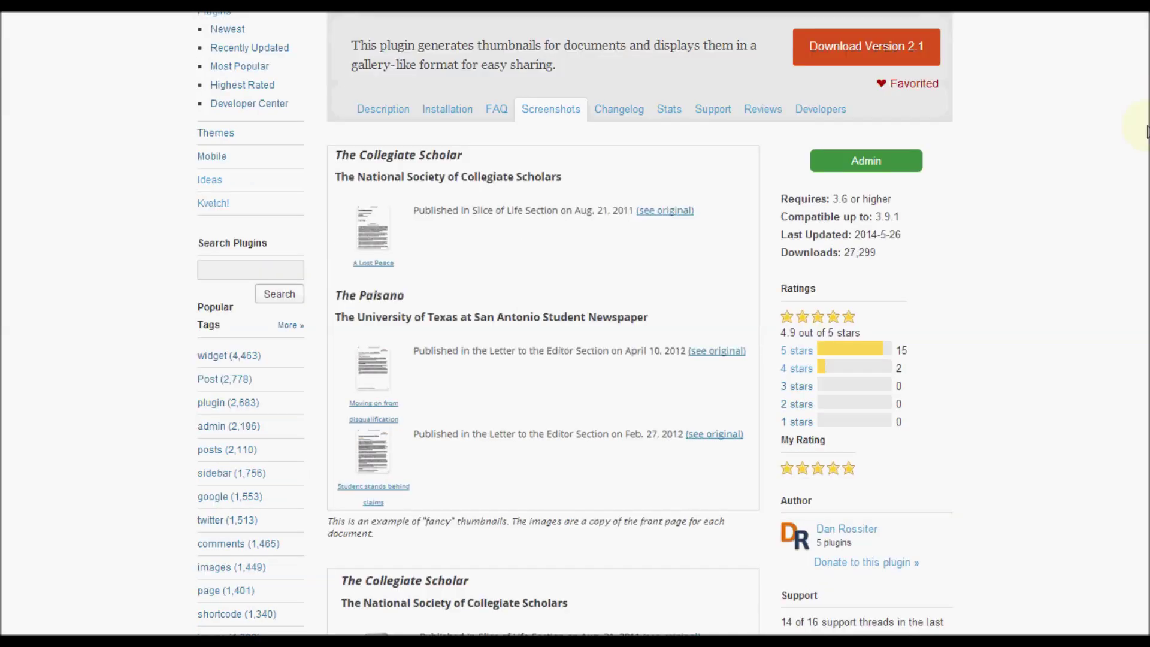
scroll(1146, 132, down, 2)
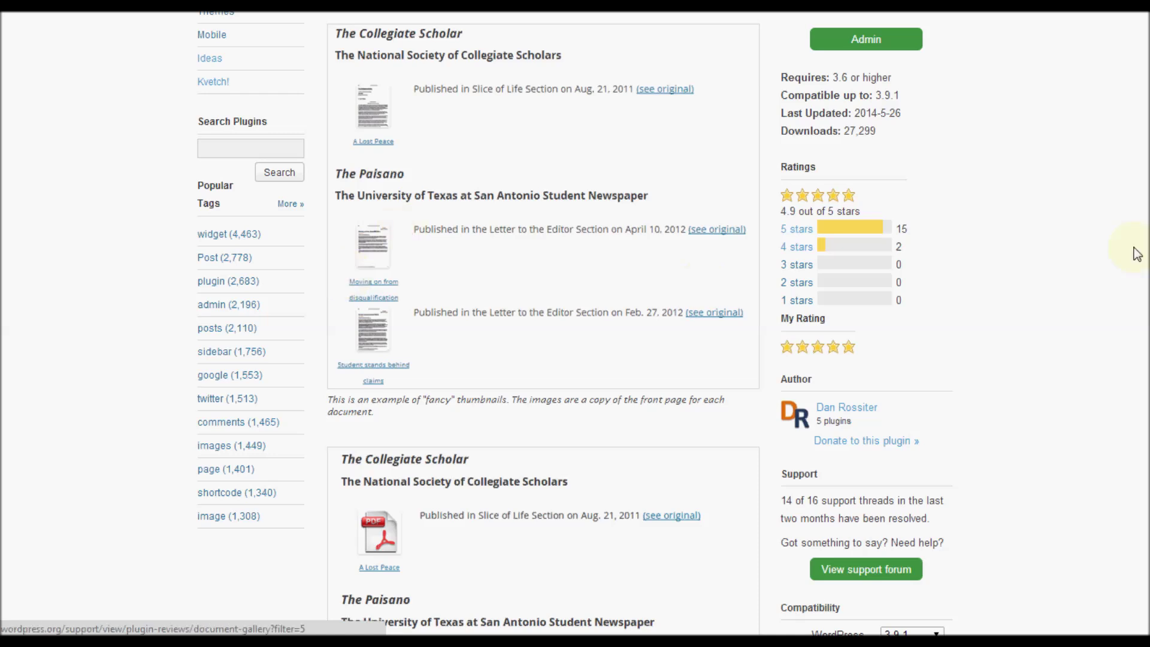
drag(1145, 249, 1145, 142)
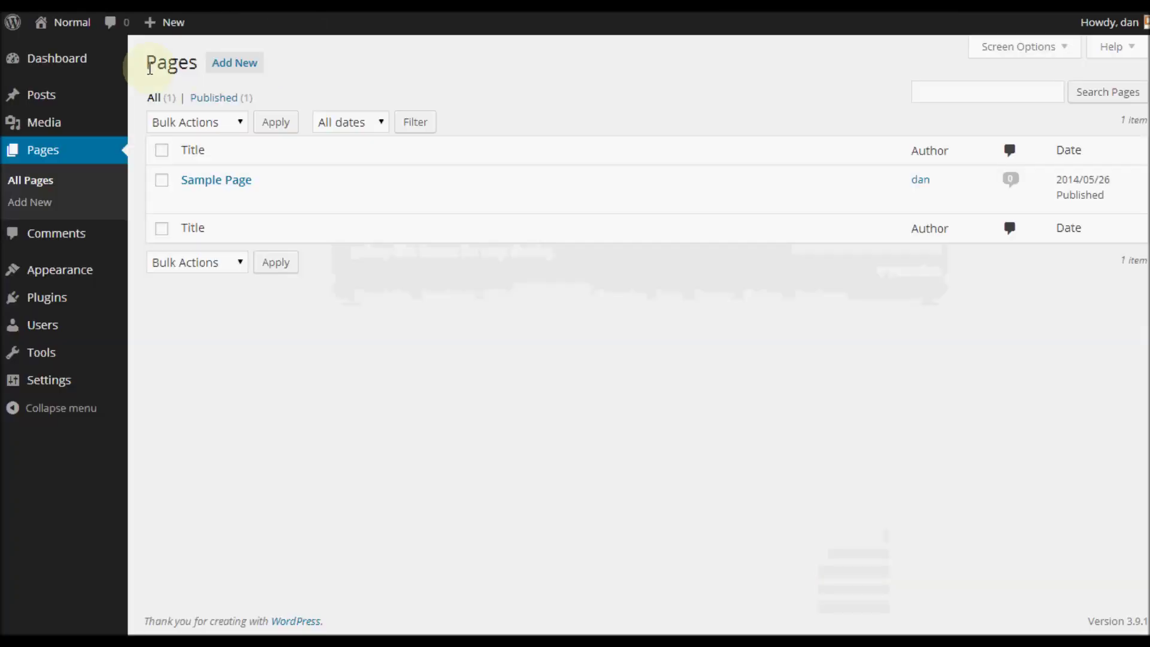
Switch to the WordPress test site, view its public front page, and return to the admin dashboard.
click(59, 24)
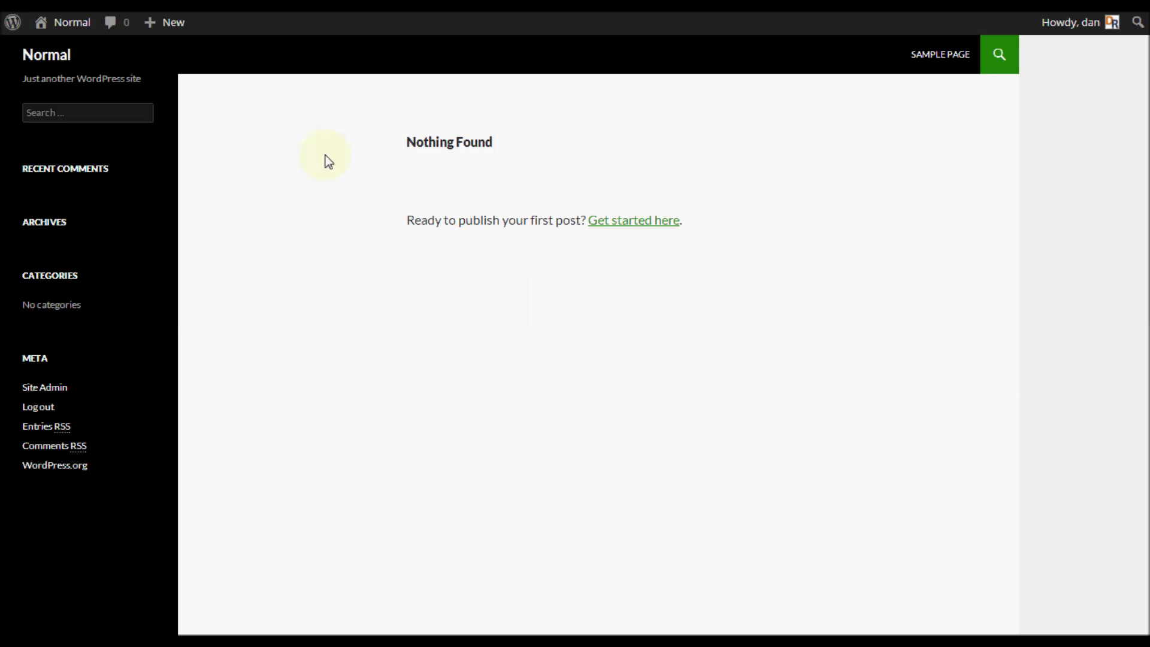
click(81, 34)
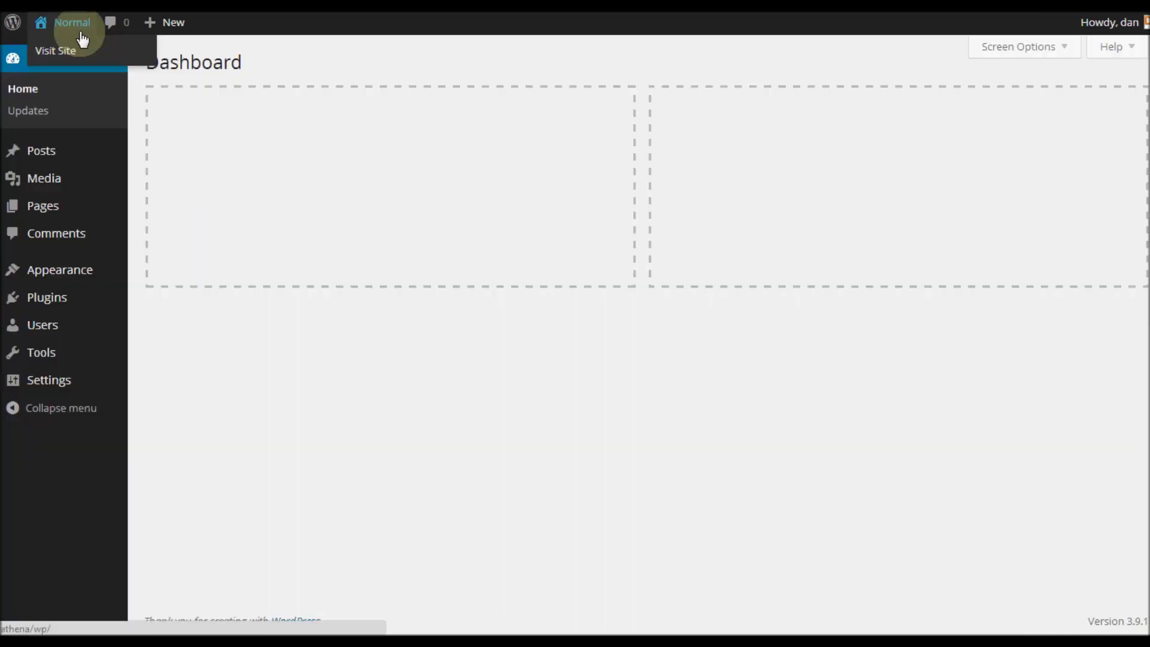
Search for "document gallery" among the new plugins available to add to the site.
mouse_move(59, 219)
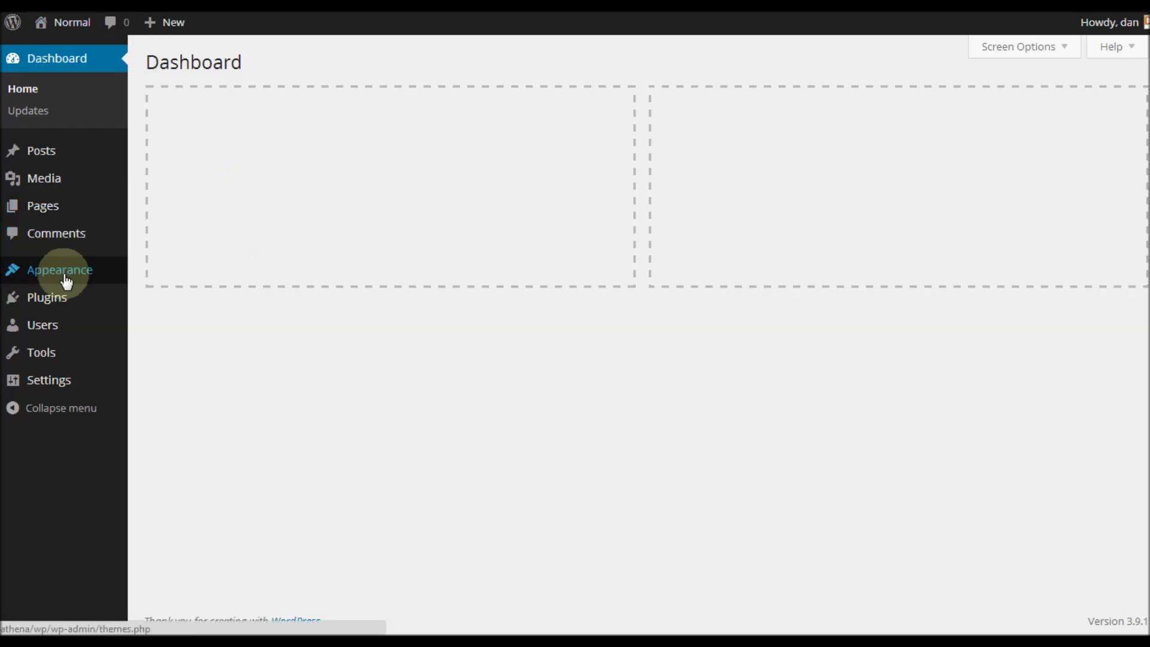
click(48, 300)
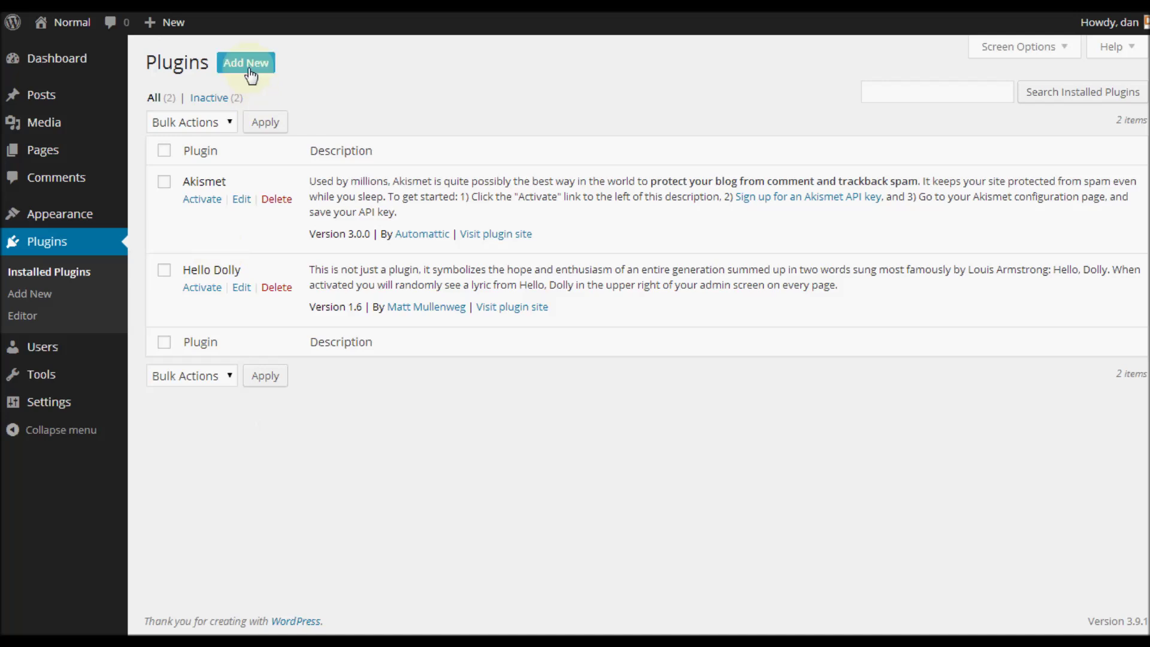
click(250, 74)
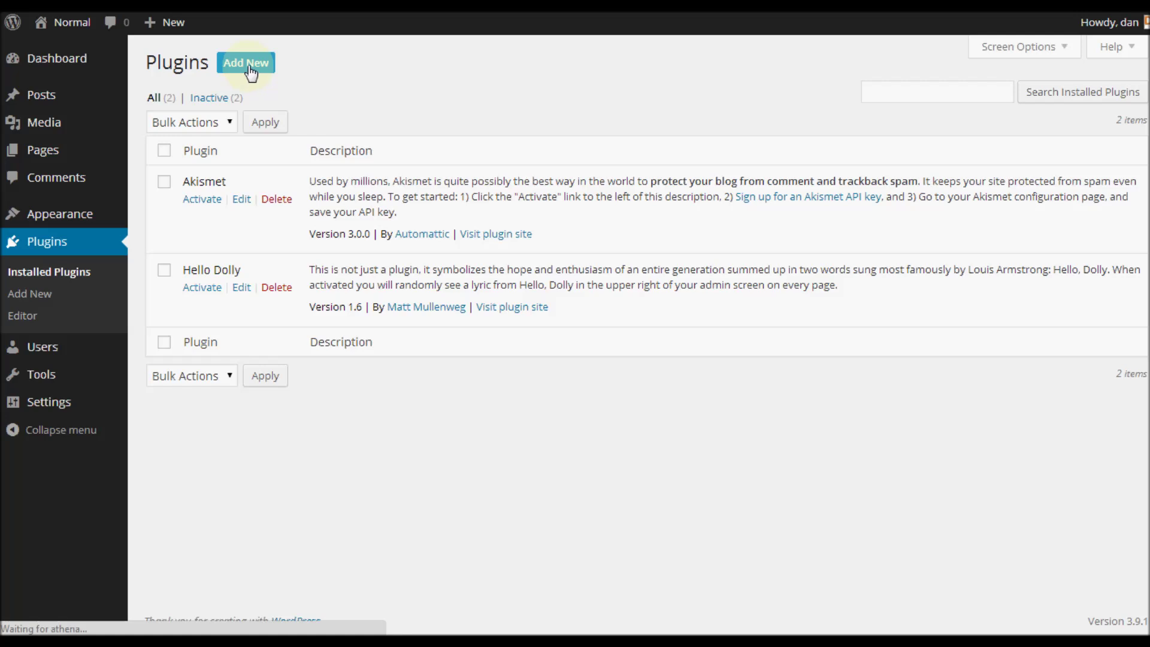
text(docume)
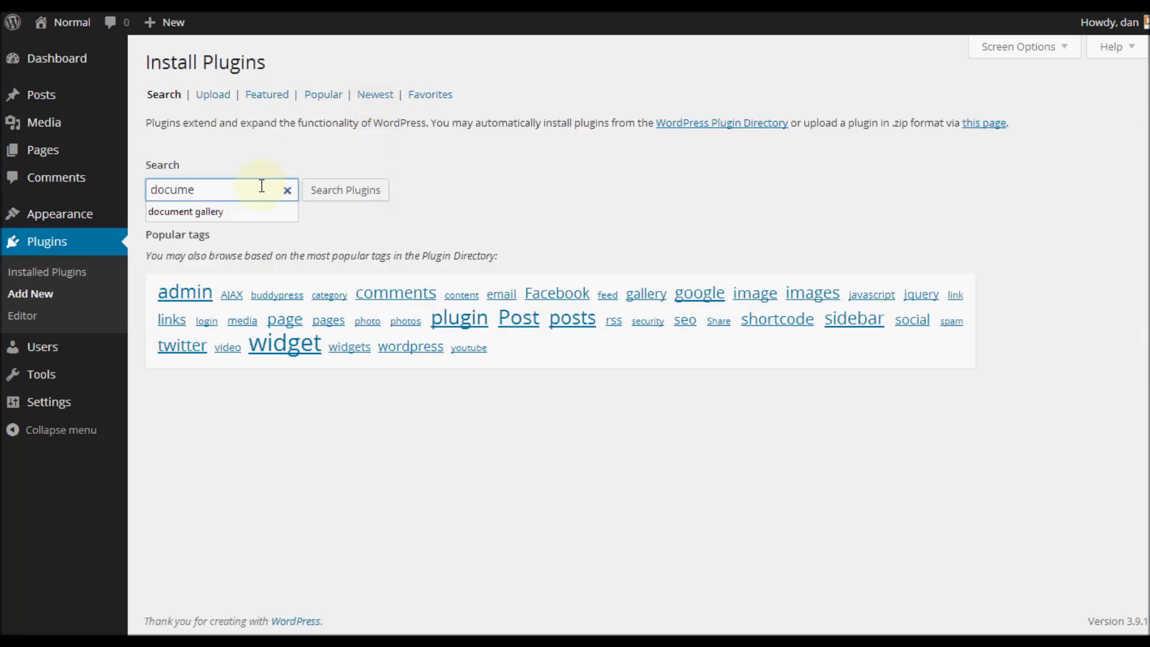
key(Down)
key(Return)
key(Return)
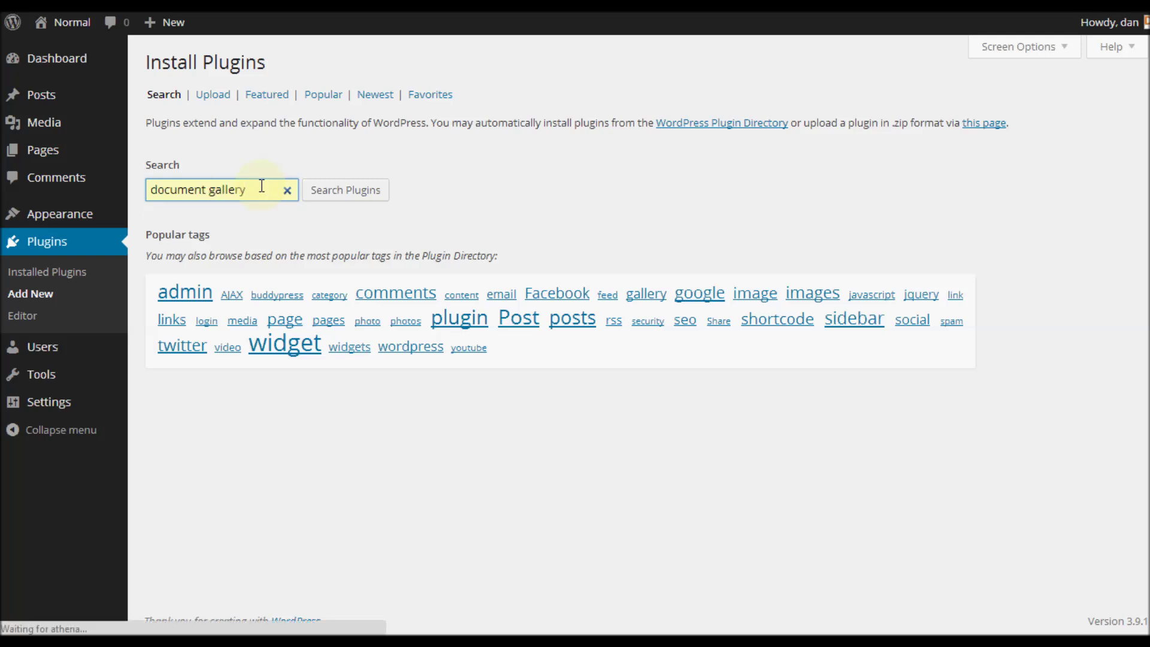
Install the Document Gallery 2.1 plugin and activate it.
click(230, 205)
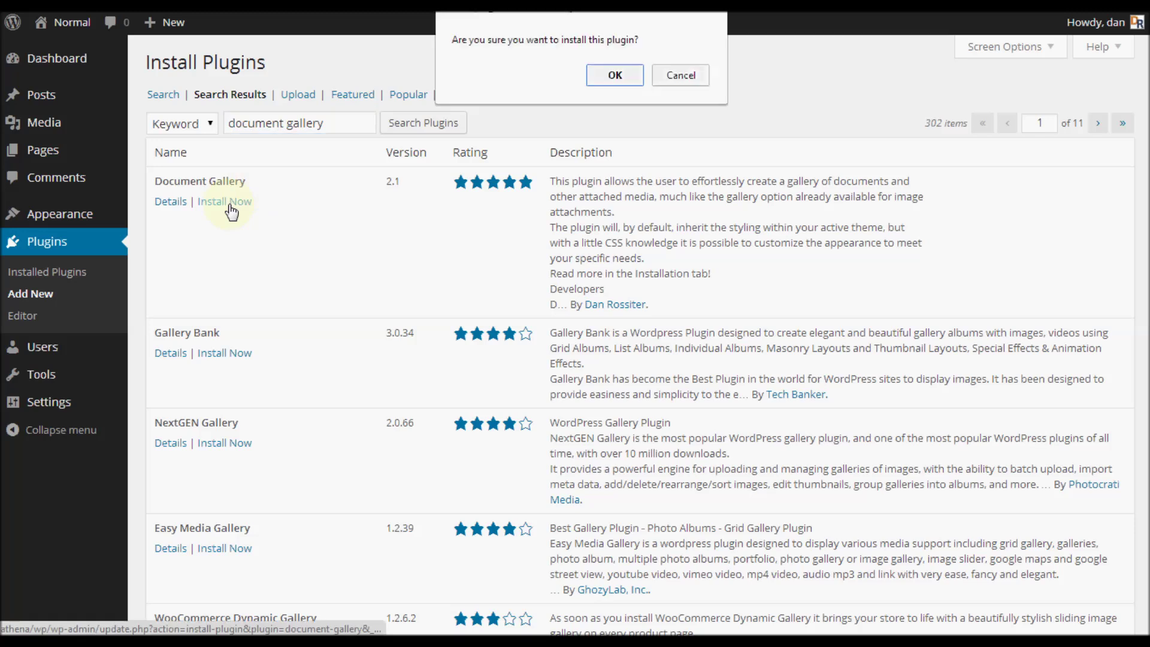
click(632, 78)
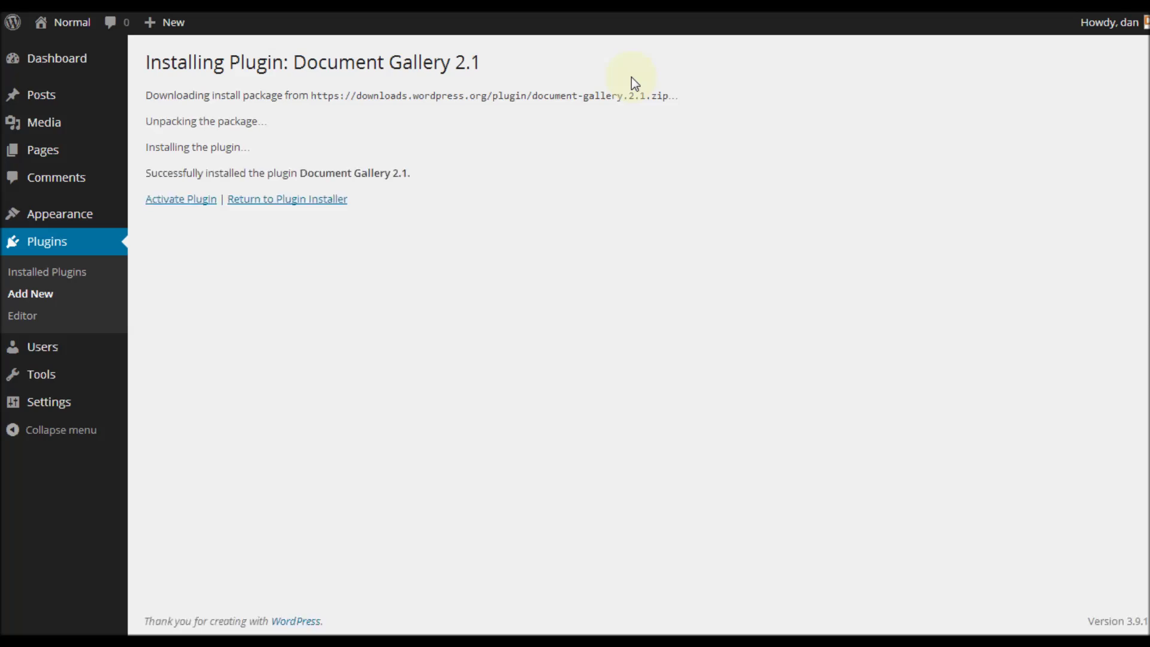
click(201, 208)
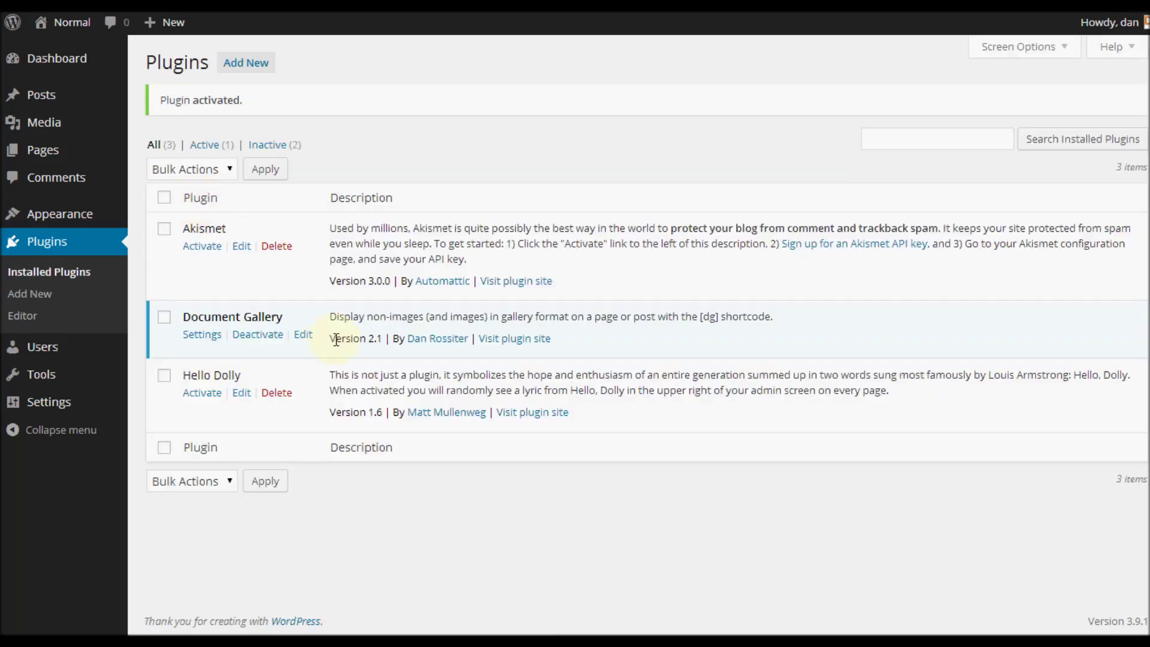
Open the Document Gallery plugin's settings and toggle the attachment_pg default on and back off.
click(202, 340)
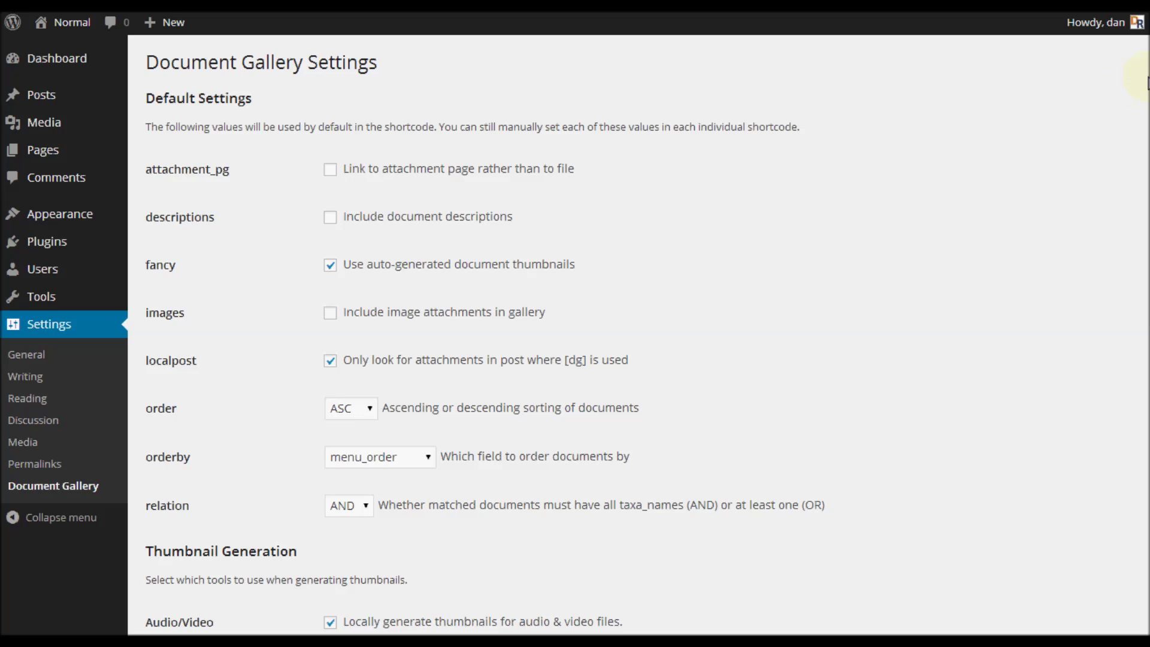
scroll(1145, 77, down, 1)
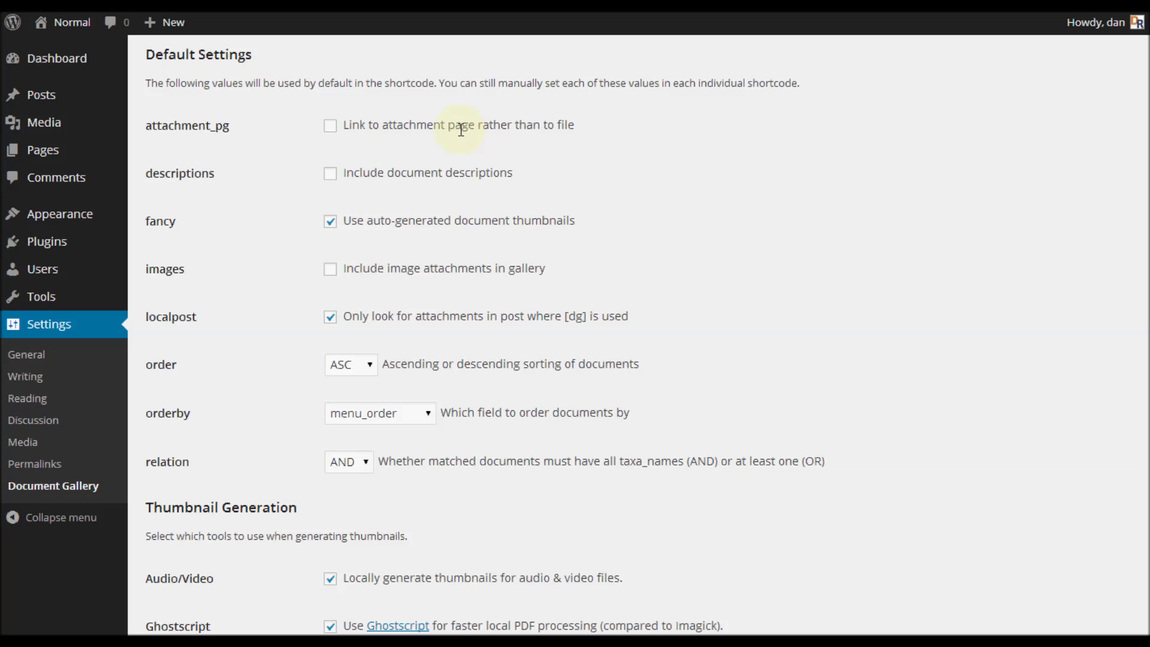
click(330, 125)
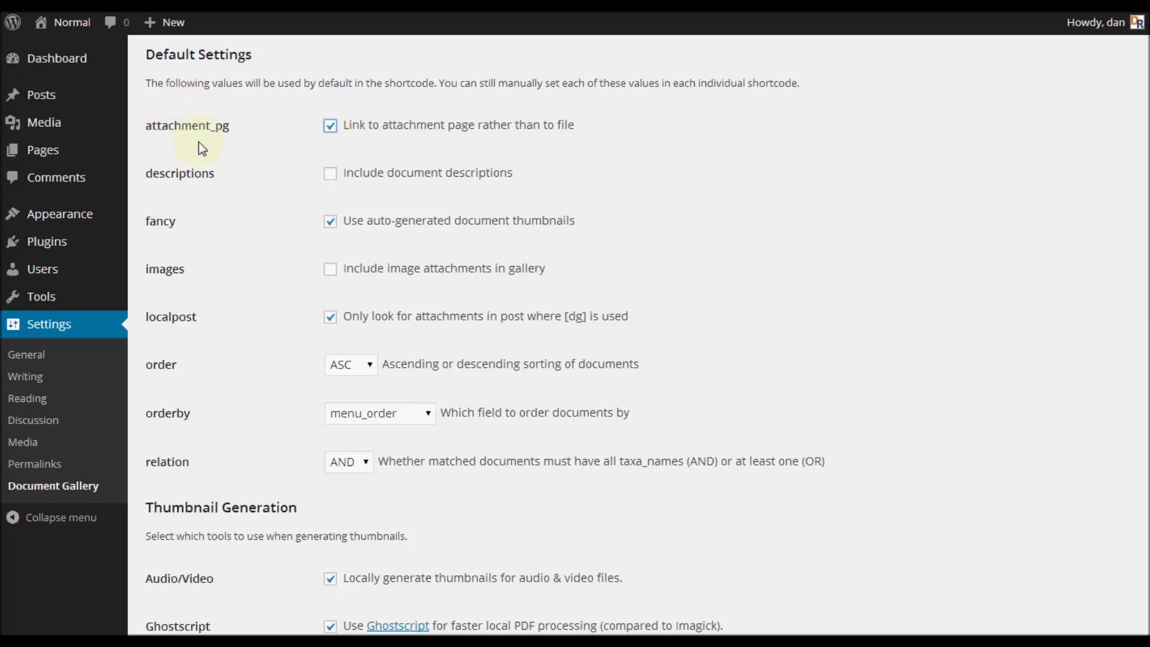
click(337, 127)
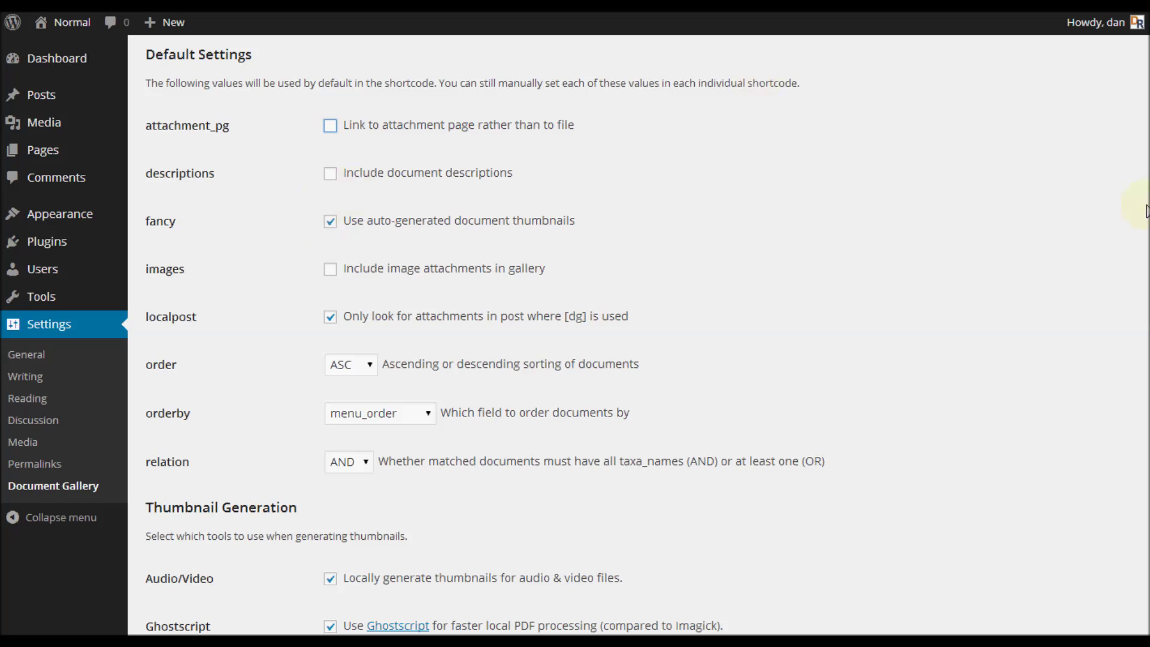
Under Thumbnail Generation, toggle Audio/Video off and back on, and toggle Google Drive Viewer on and back off.
scroll(1147, 293, down, 1)
scroll(1145, 300, down, 3)
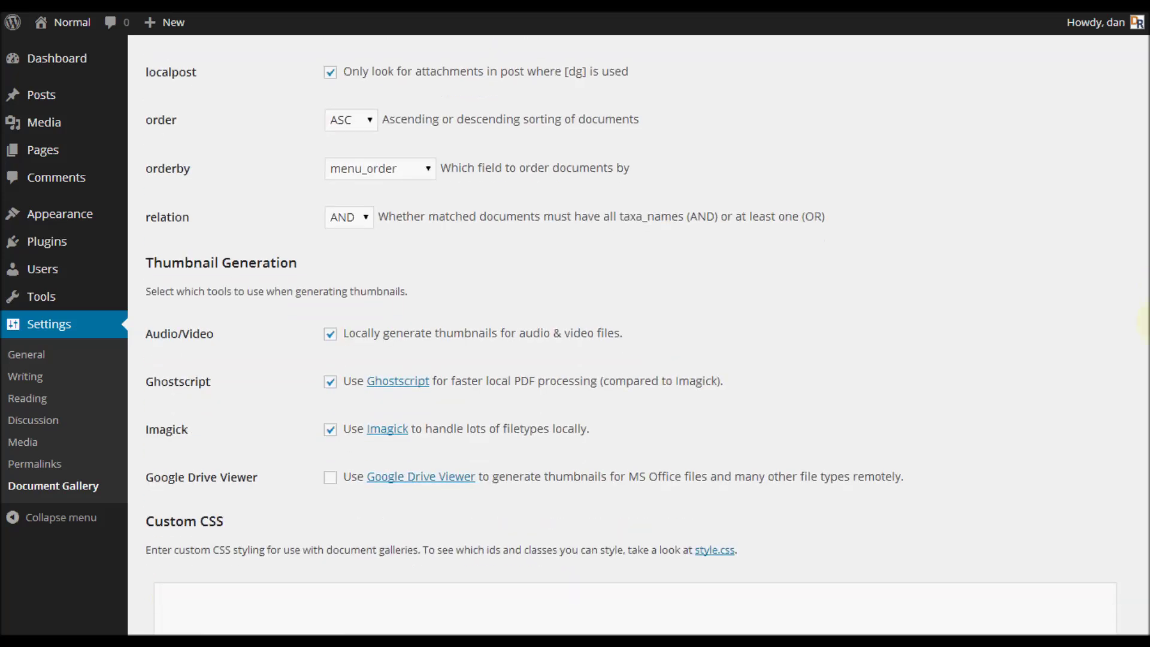
scroll(1144, 335, down, 2)
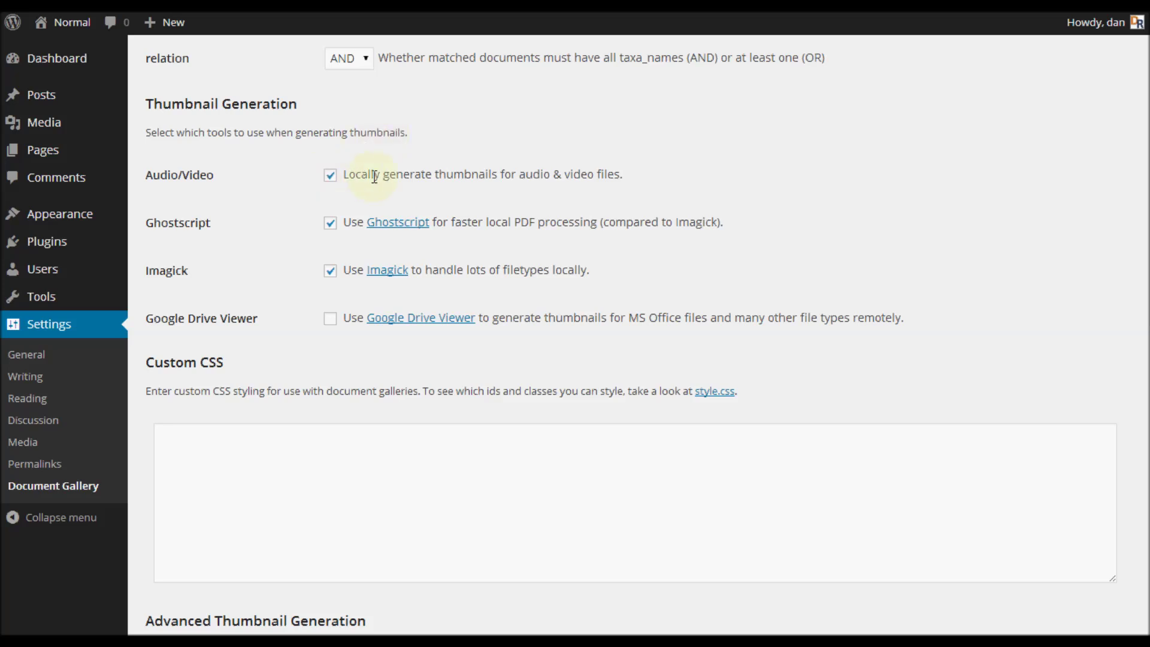
click(331, 176)
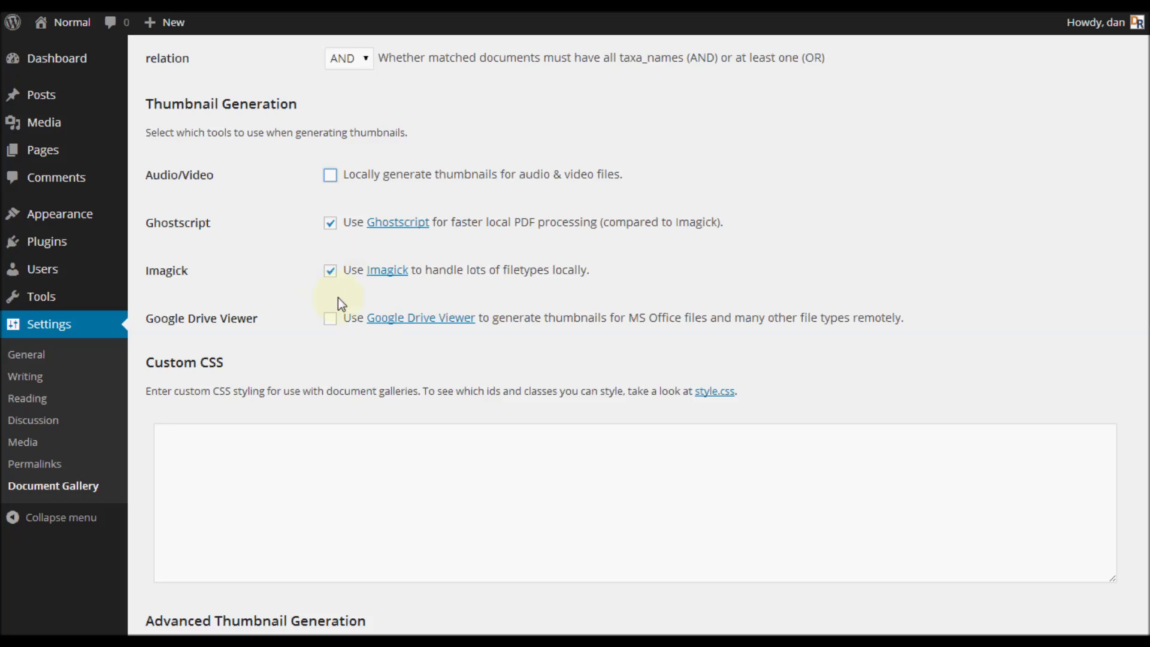
click(331, 175)
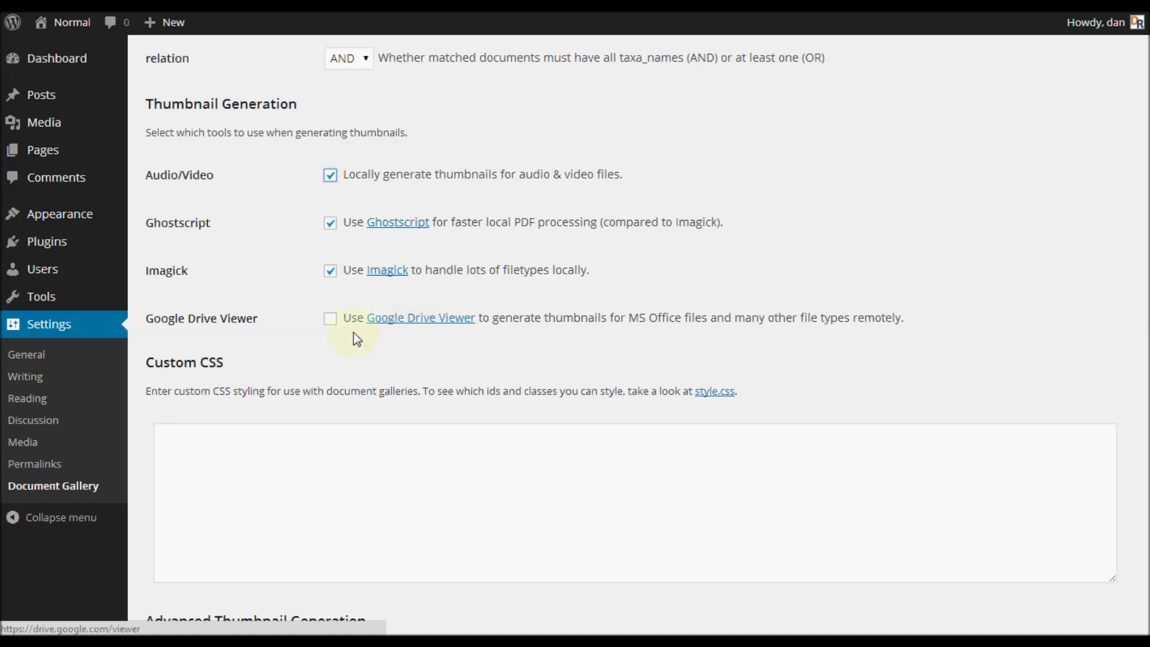
click(330, 318)
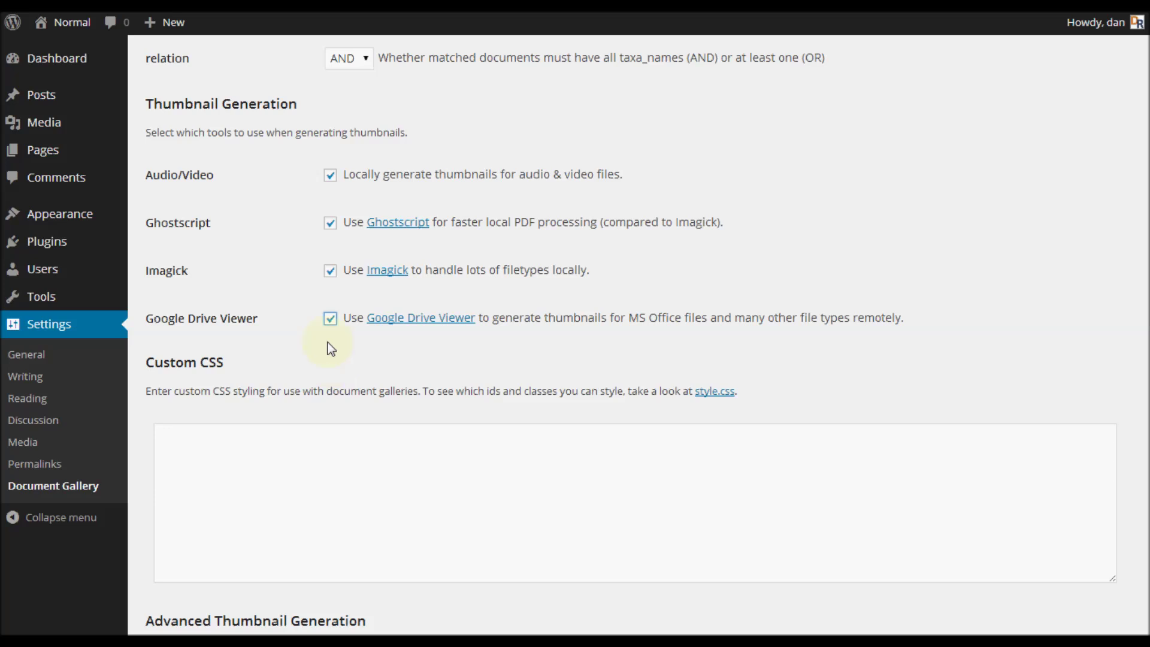
click(329, 318)
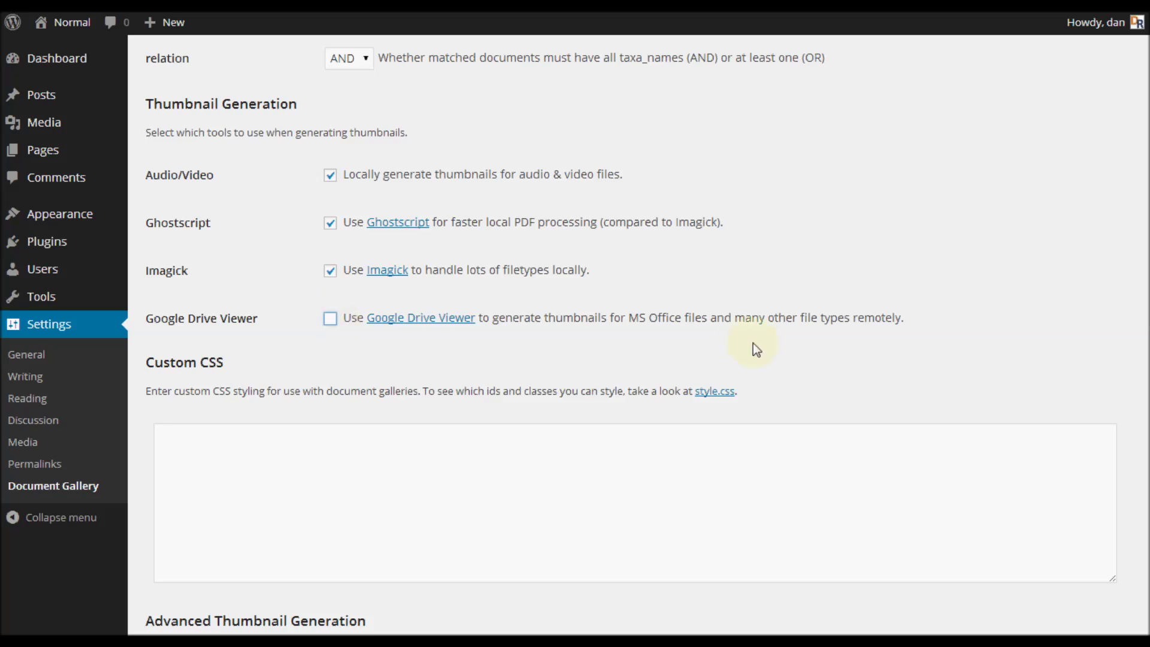
Examine the Custom CSS and Advanced Thumbnail Generation settings, and look back over the default settings.
scroll(1139, 366, down, 2)
scroll(1143, 375, down, 1)
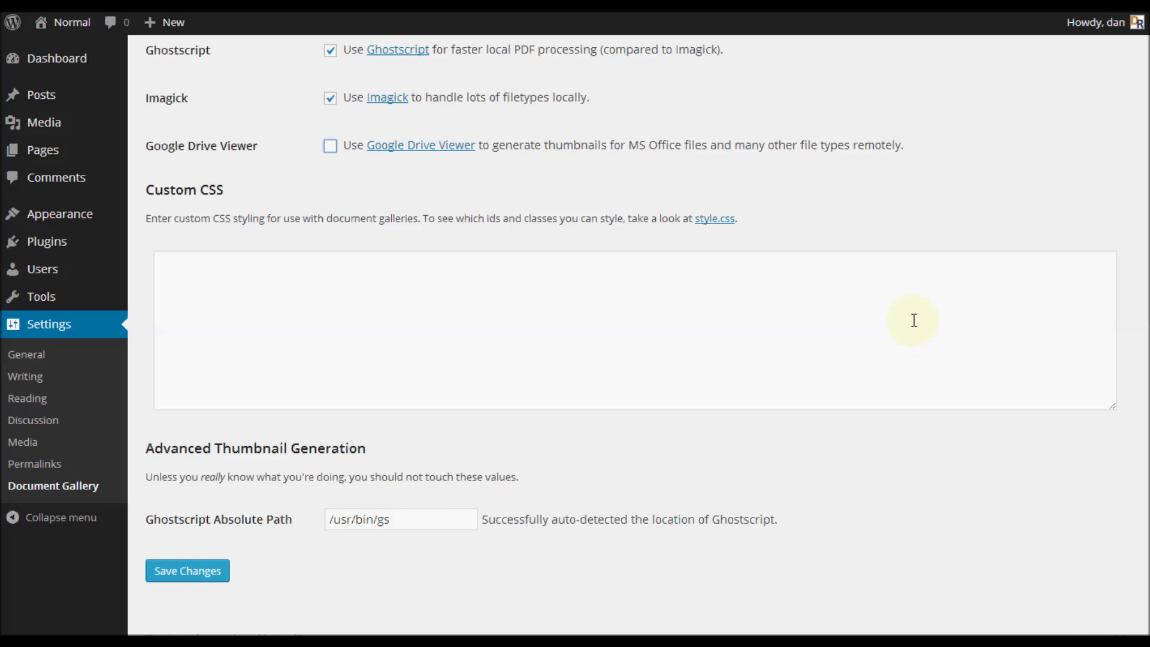
click(807, 298)
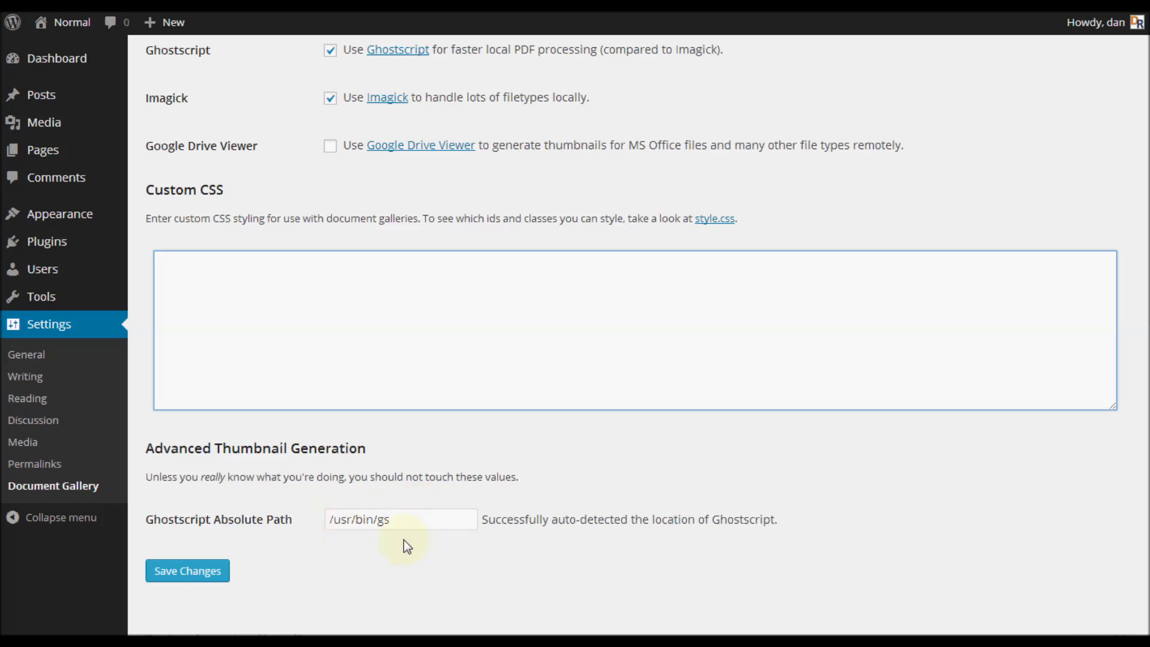
click(726, 520)
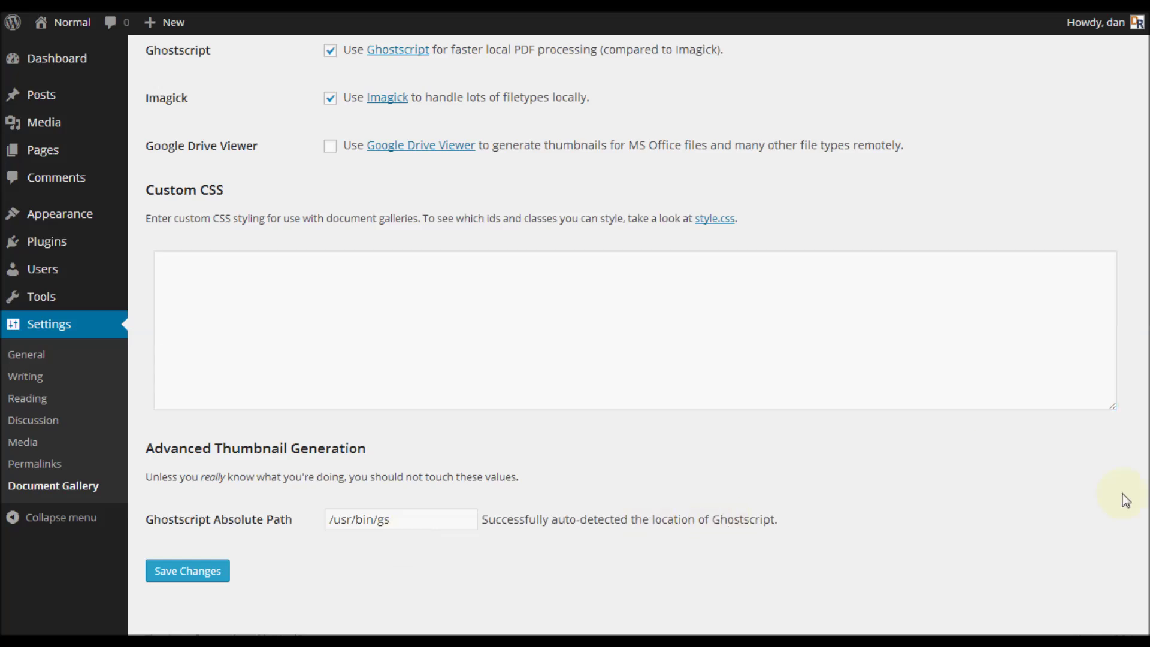
scroll(1141, 467, up, 3)
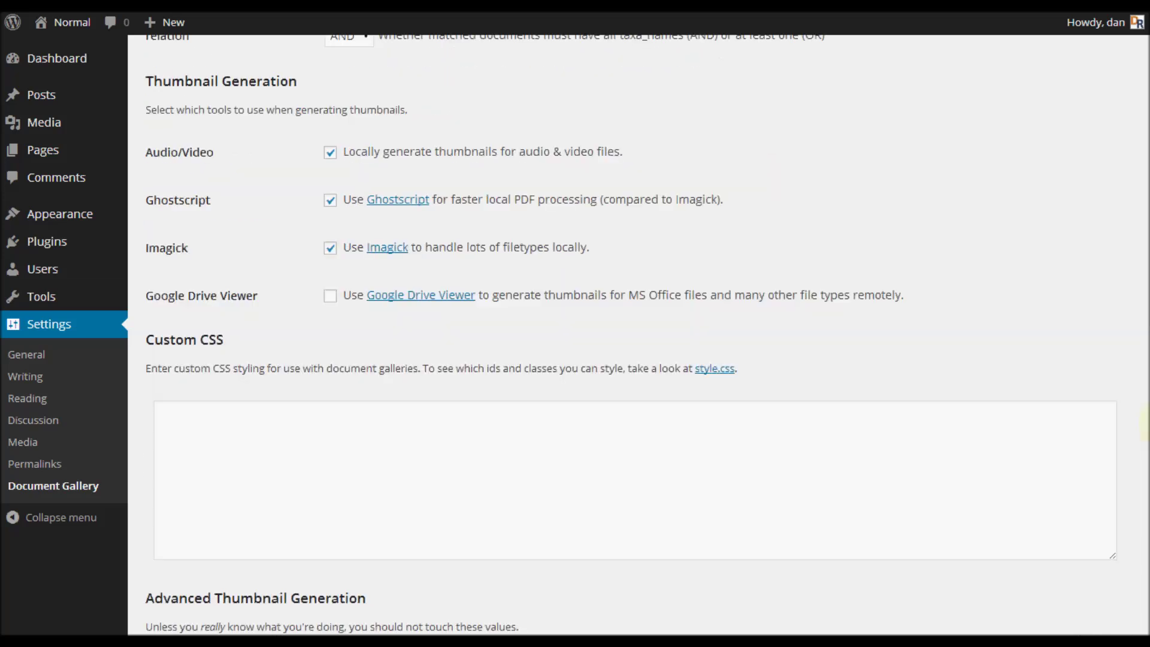
scroll(1146, 423, up, 5)
scroll(1146, 452, down, 7)
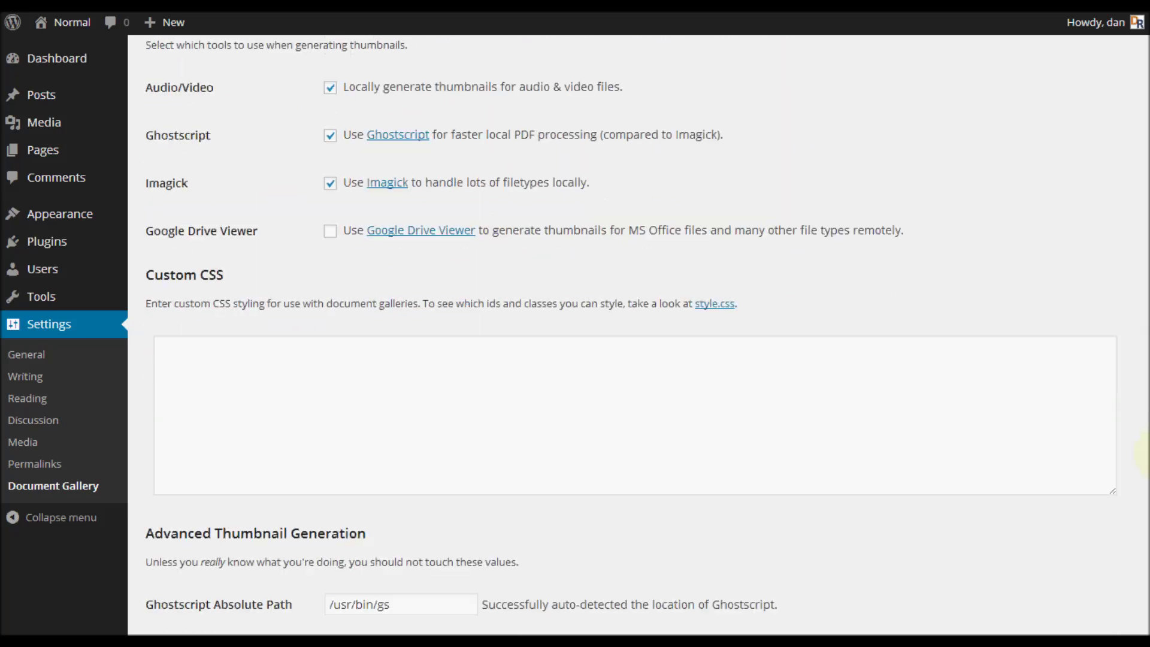
scroll(1144, 456, down, 2)
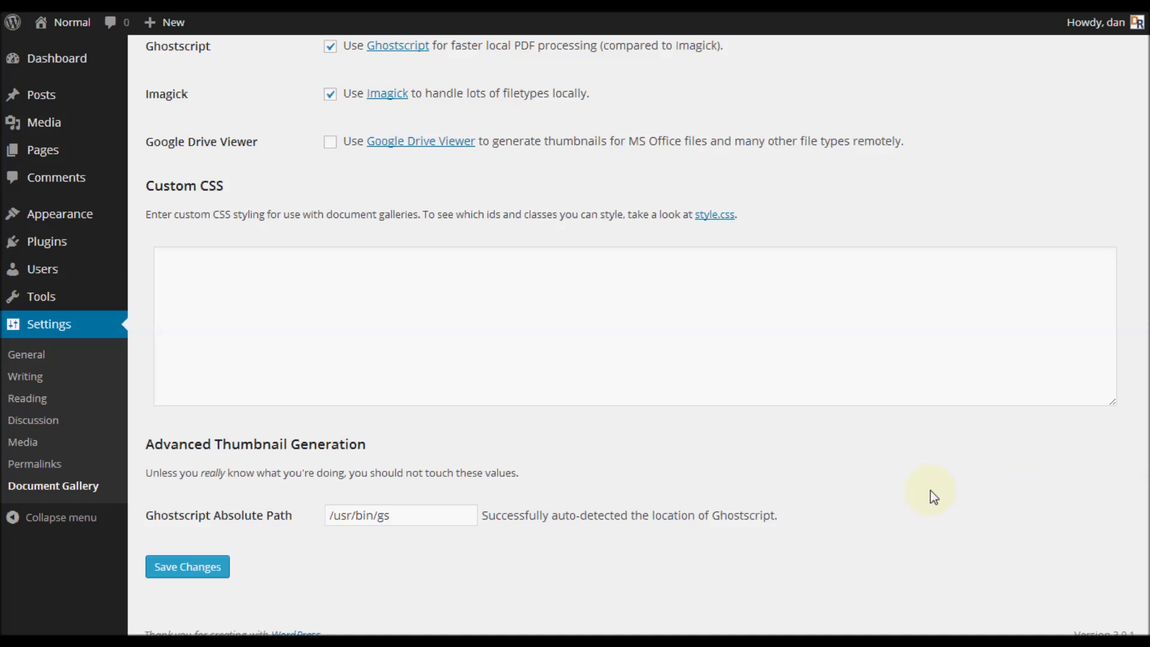
click(192, 568)
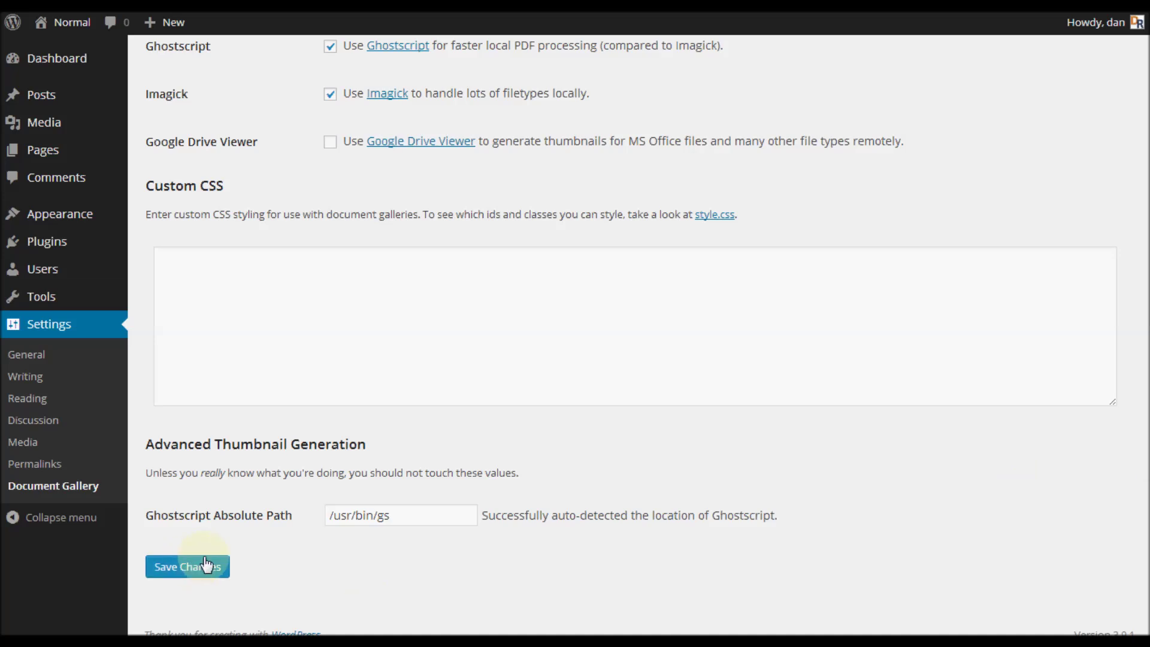
drag(1145, 395, 1144, 197)
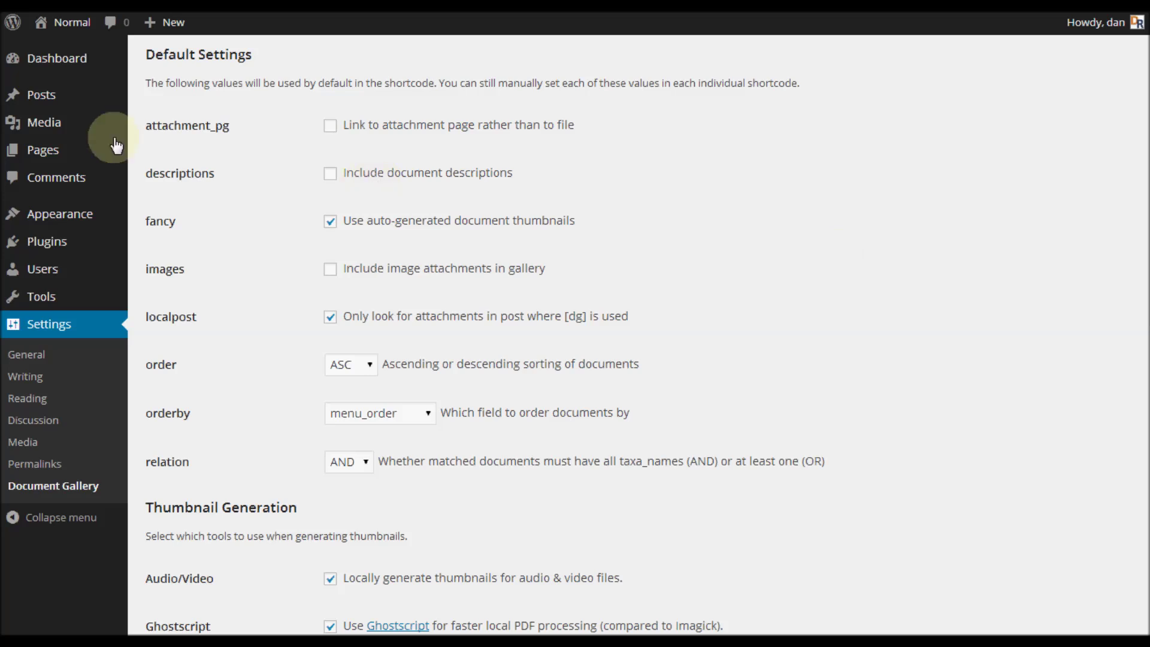
Open the existing Sample Page for editing and delete all of its body text.
click(65, 153)
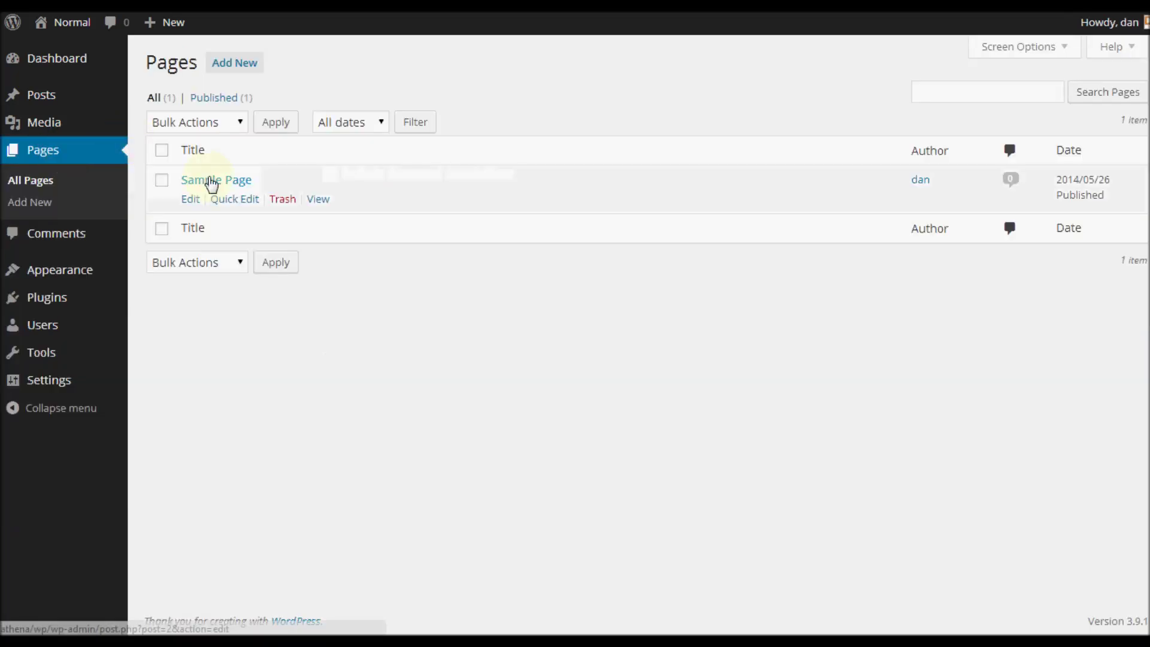
click(211, 182)
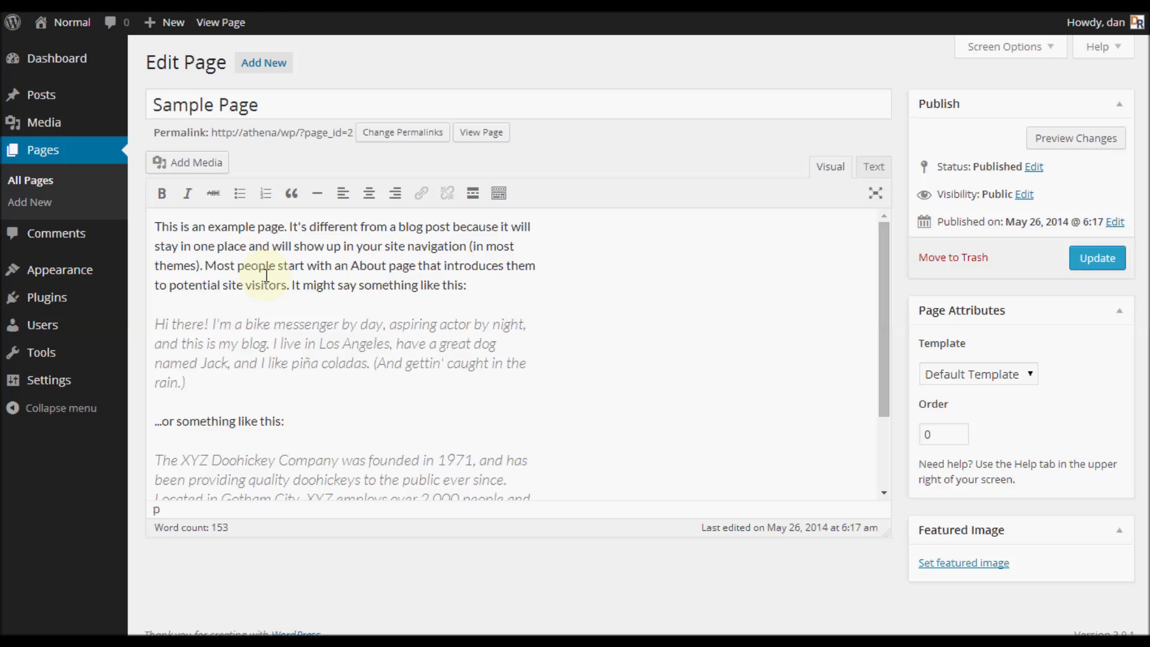
key(ctrl+a)
key(Delete)
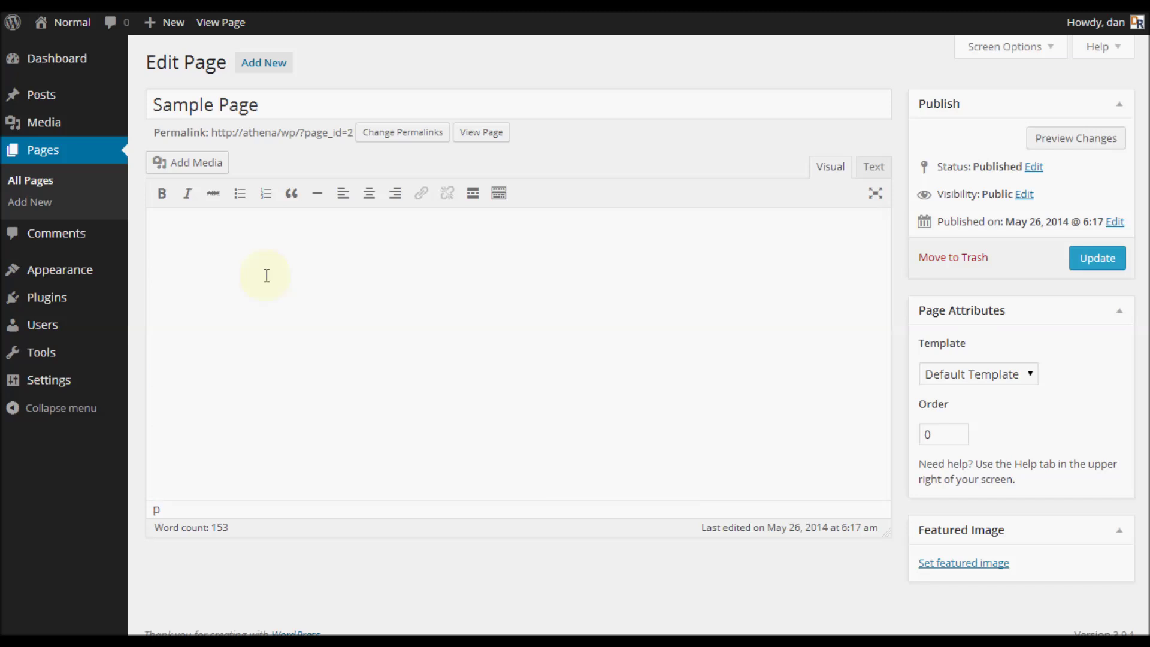
Enter the shortcode [dg] as the Sample Page's body and open the file upload view for adding media.
text([dg])
click(214, 168)
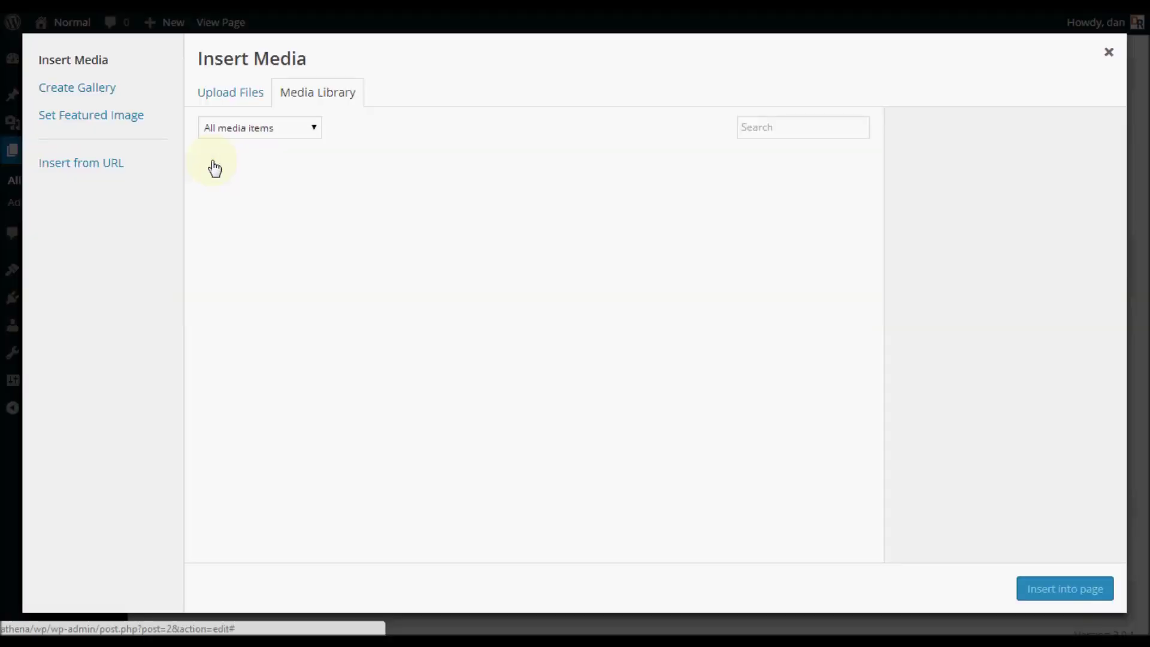
click(224, 96)
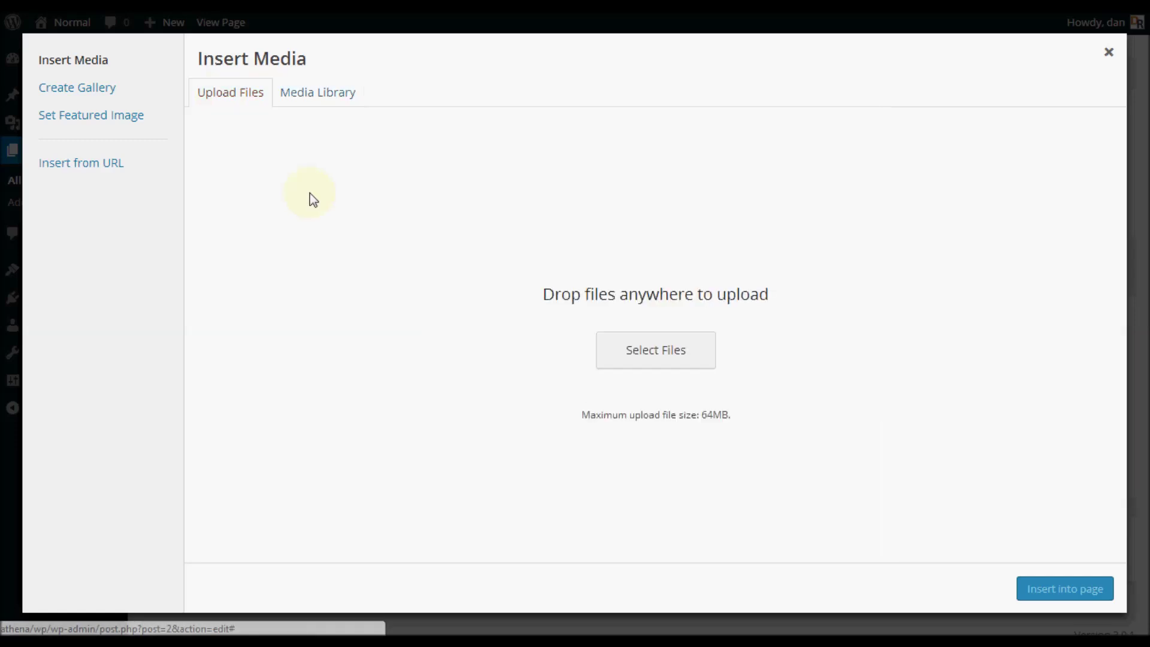
Switch to Windows Explorer and open the Document Gallery Demo folder on the Desktop.
click(116, 643)
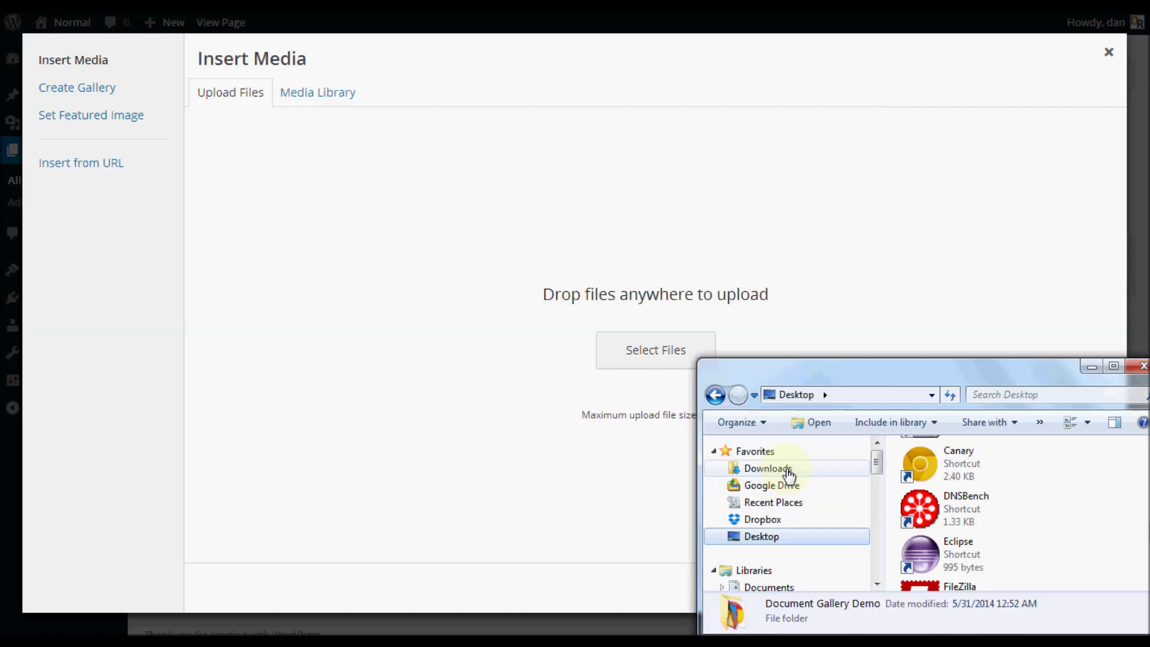
scroll(1007, 523, down, 5)
scroll(1141, 566, down, 1)
scroll(1143, 510, up, 6)
scroll(1141, 479, down, 6)
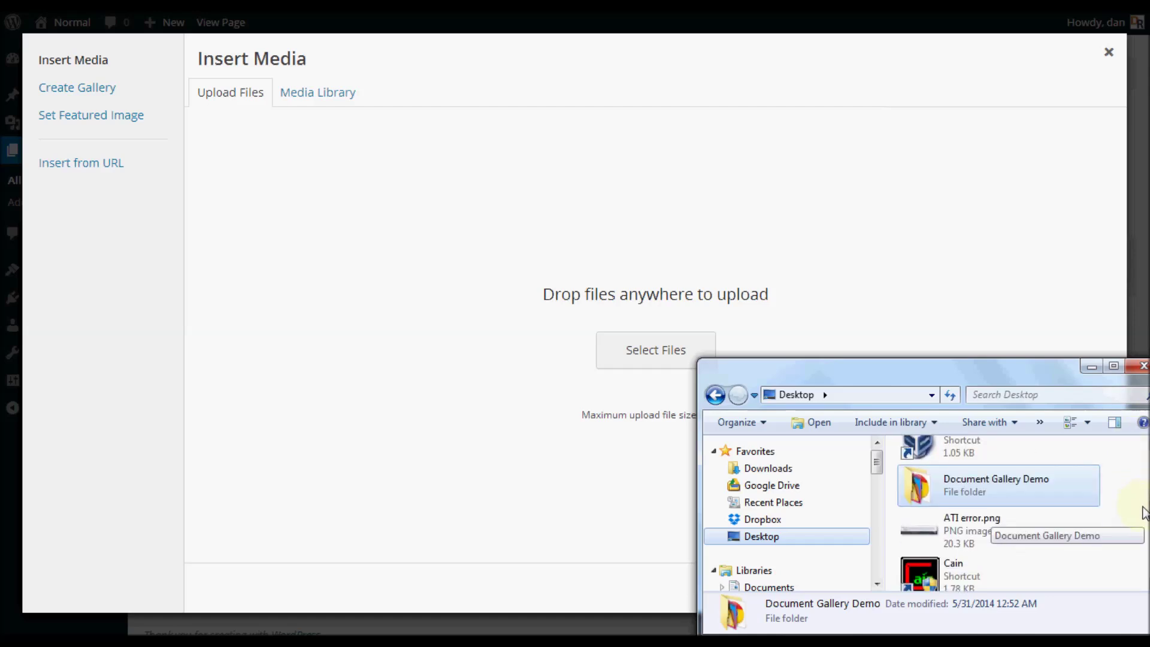
double_click(1022, 494)
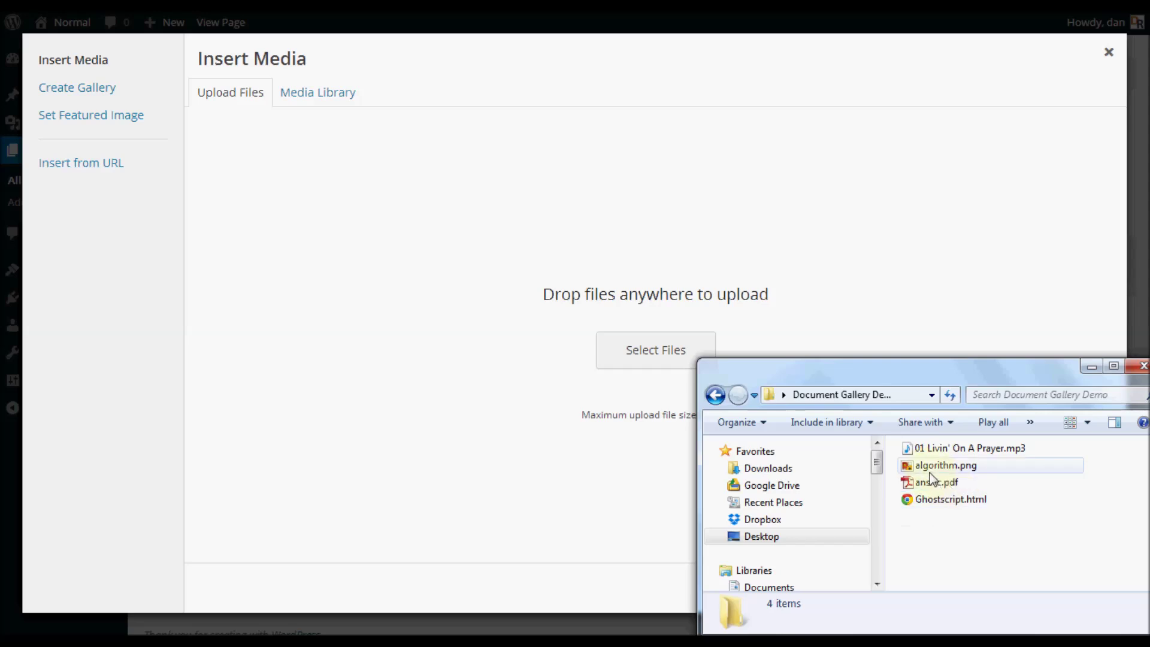
Upload the folder's MP3, algorithm.png, ansi-c.pdf and Ghostscript.html files to the Sample Page.
mouse_move(988, 452)
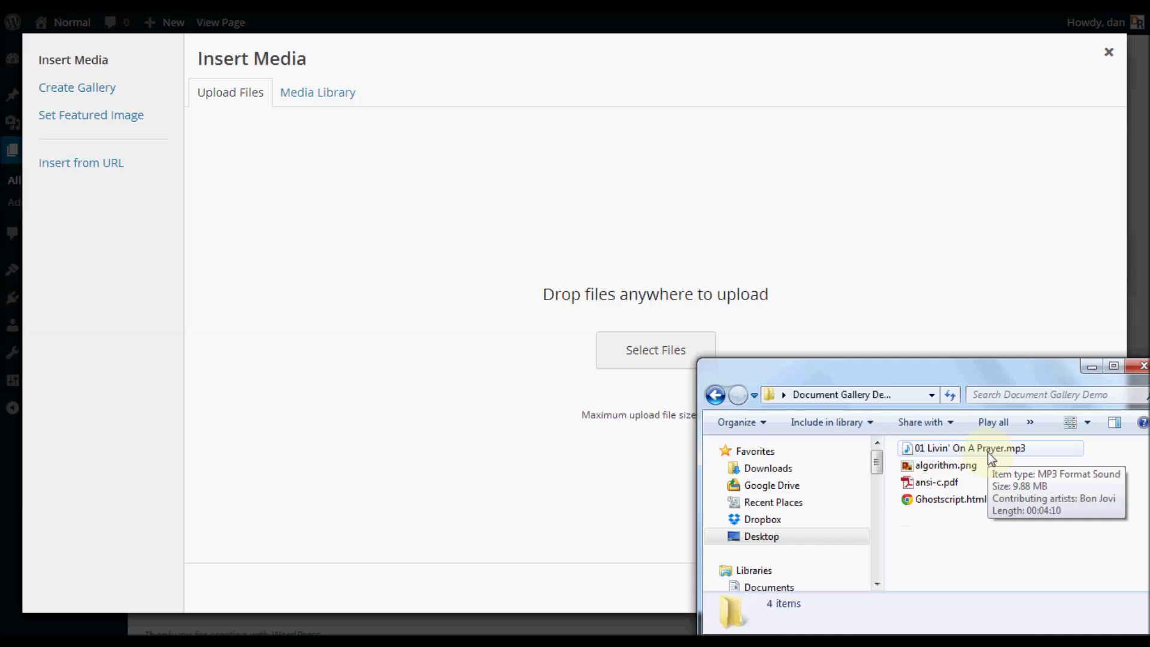
click(958, 469)
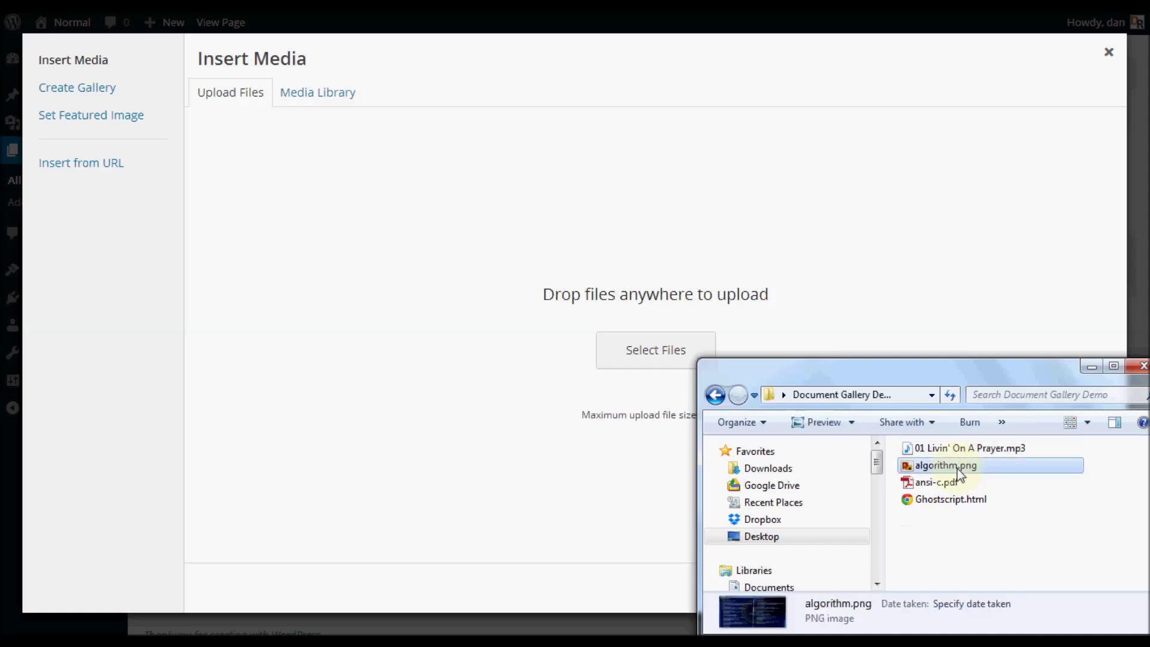
click(958, 483)
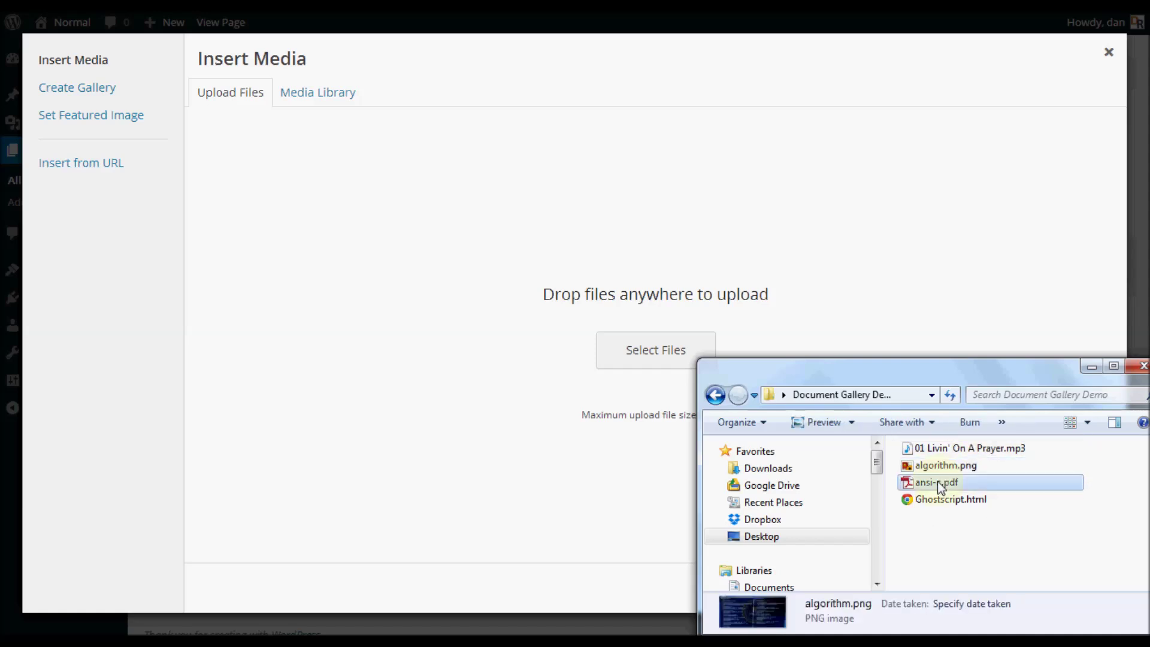
click(967, 510)
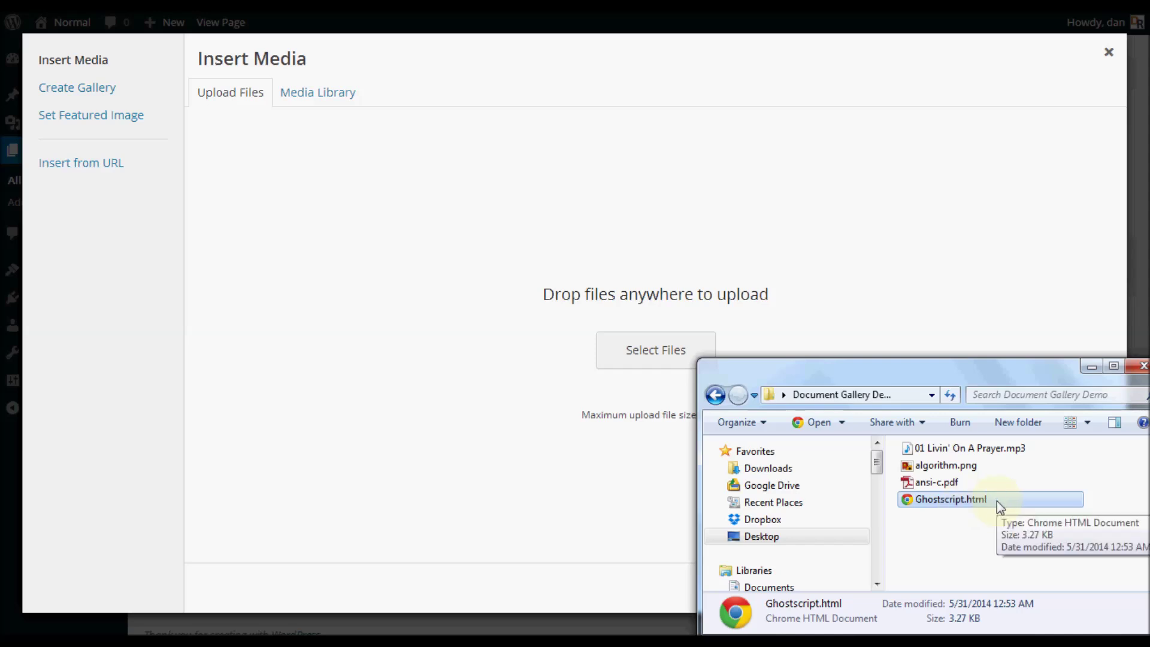
key(ctrl+a)
drag(958, 497, 870, 294)
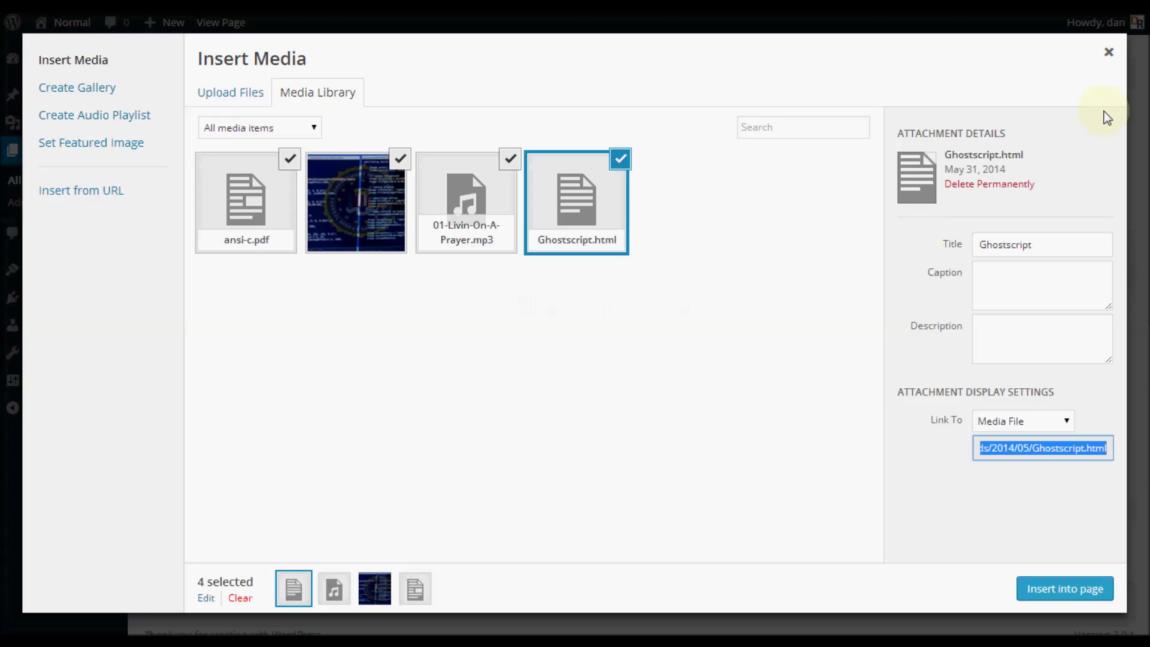
Close the media dialog and preview the Sample Page with its document gallery.
click(1109, 56)
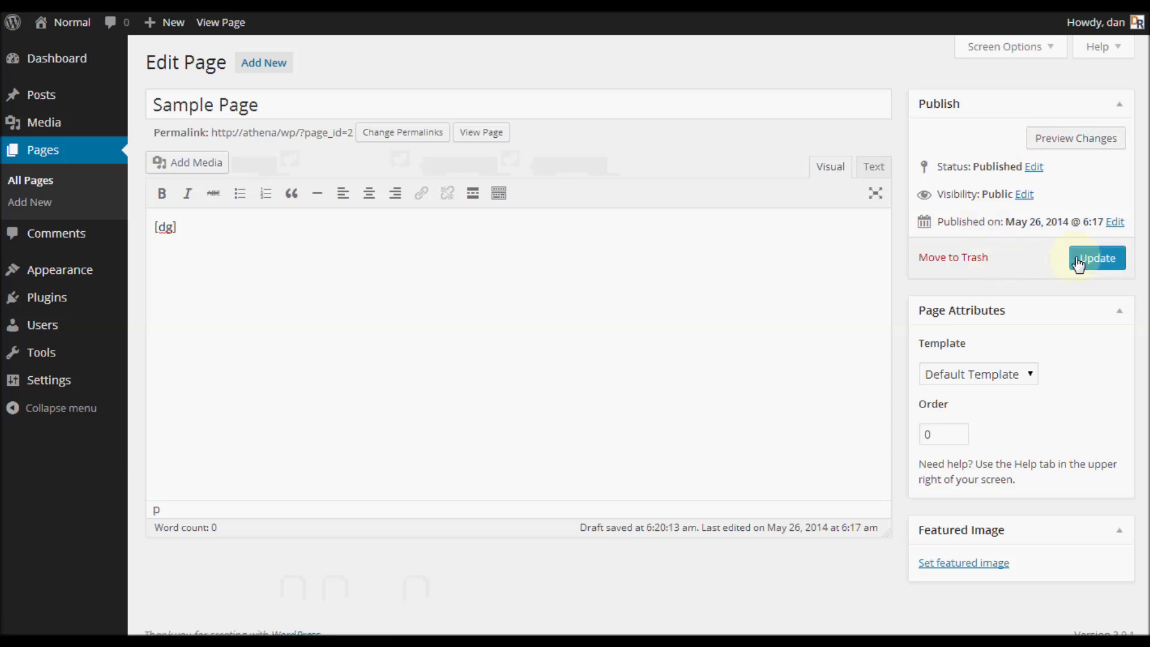
click(1058, 152)
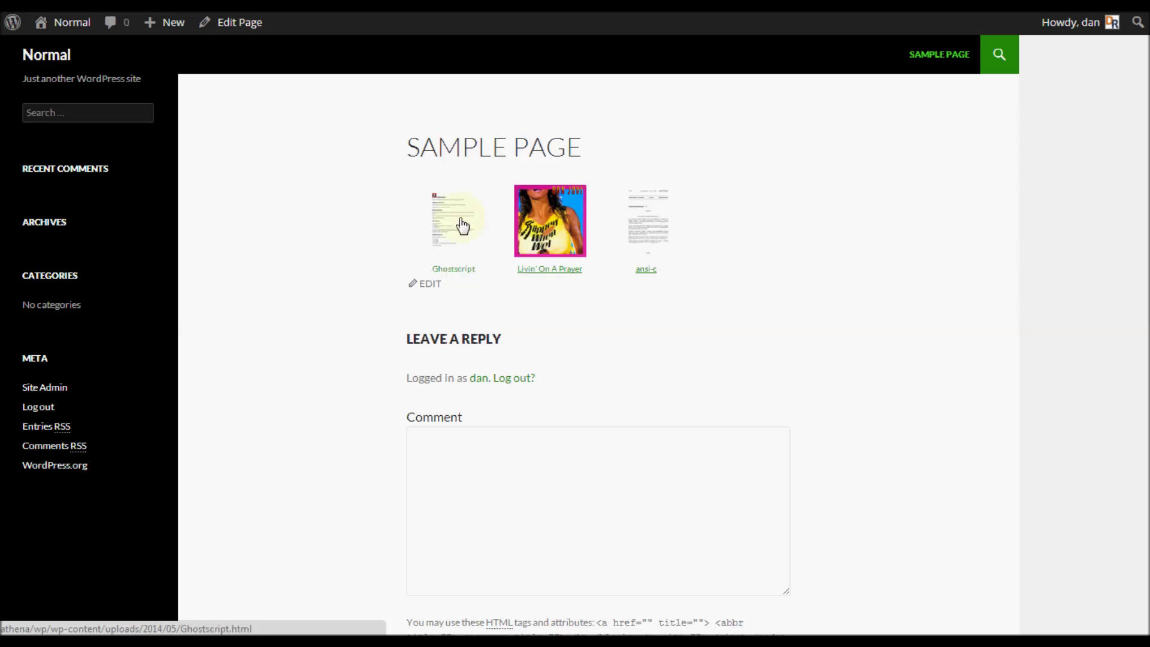
click(522, 204)
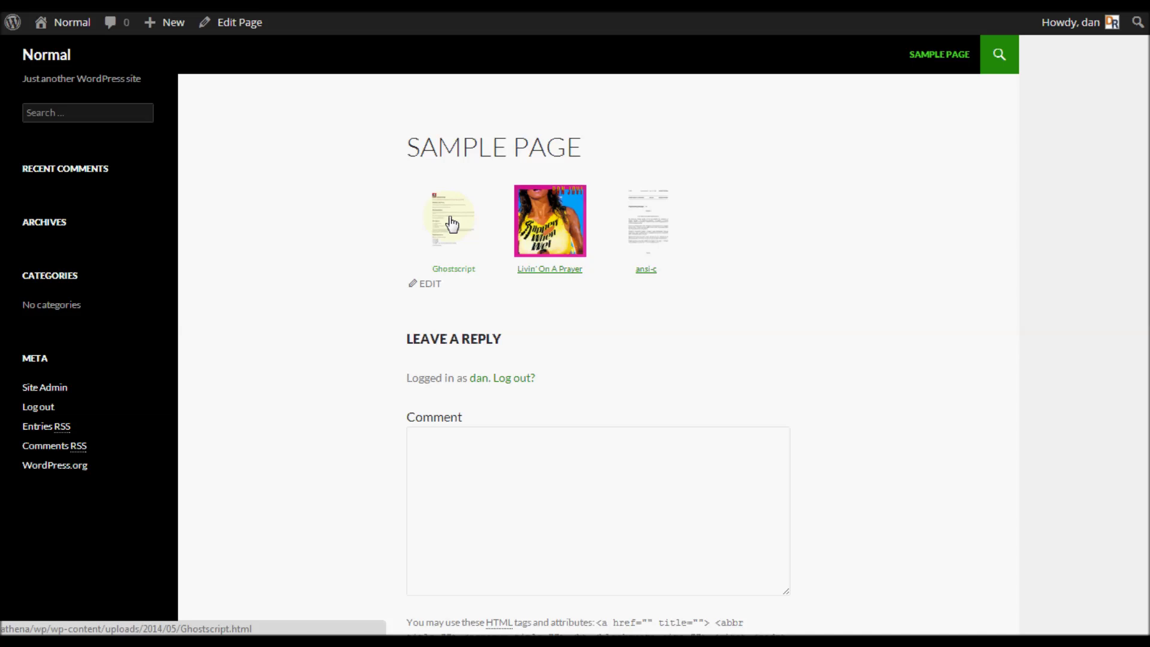
Return to the Document Gallery settings and toggle the images default on and back off.
mouse_move(59, 24)
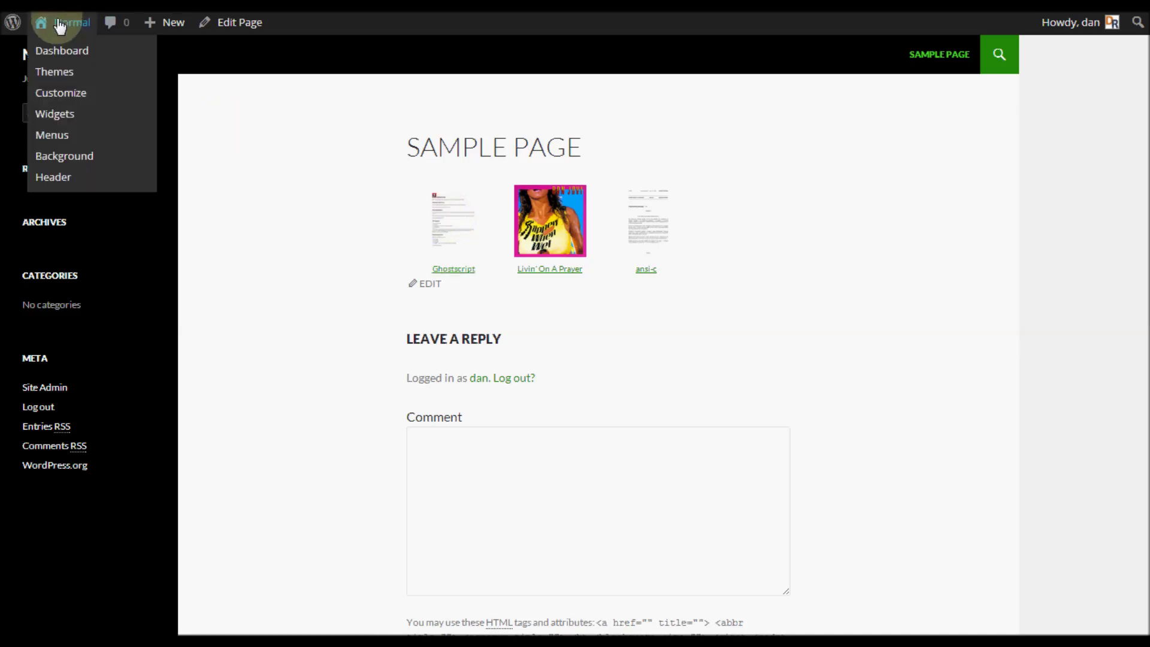
click(59, 24)
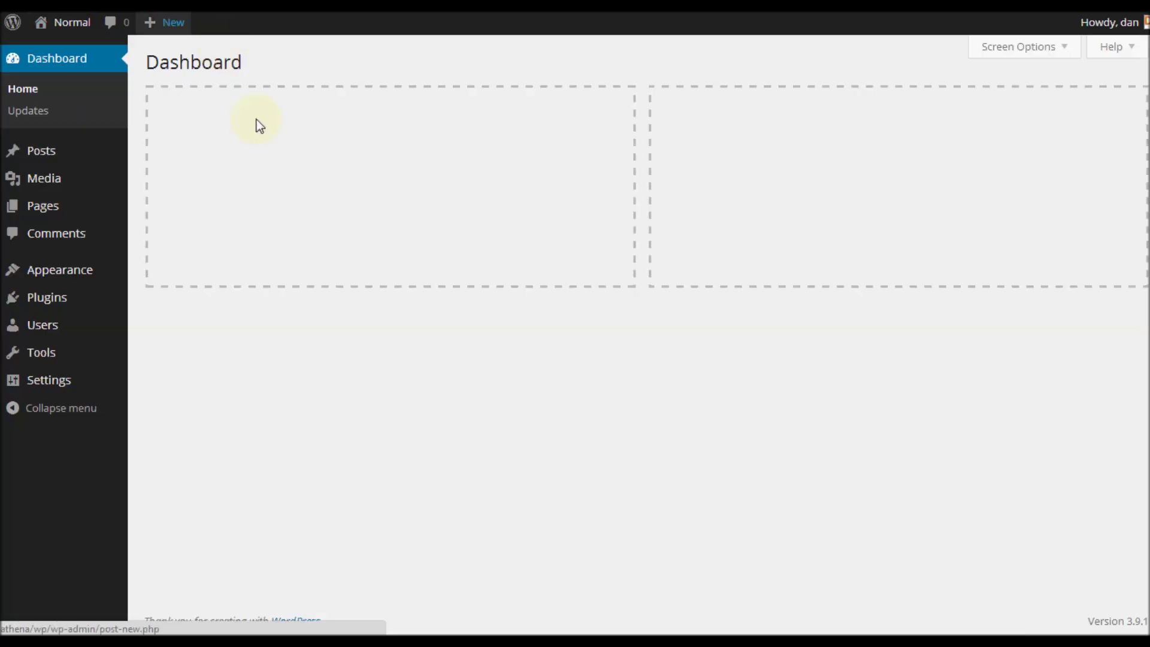
mouse_move(72, 389)
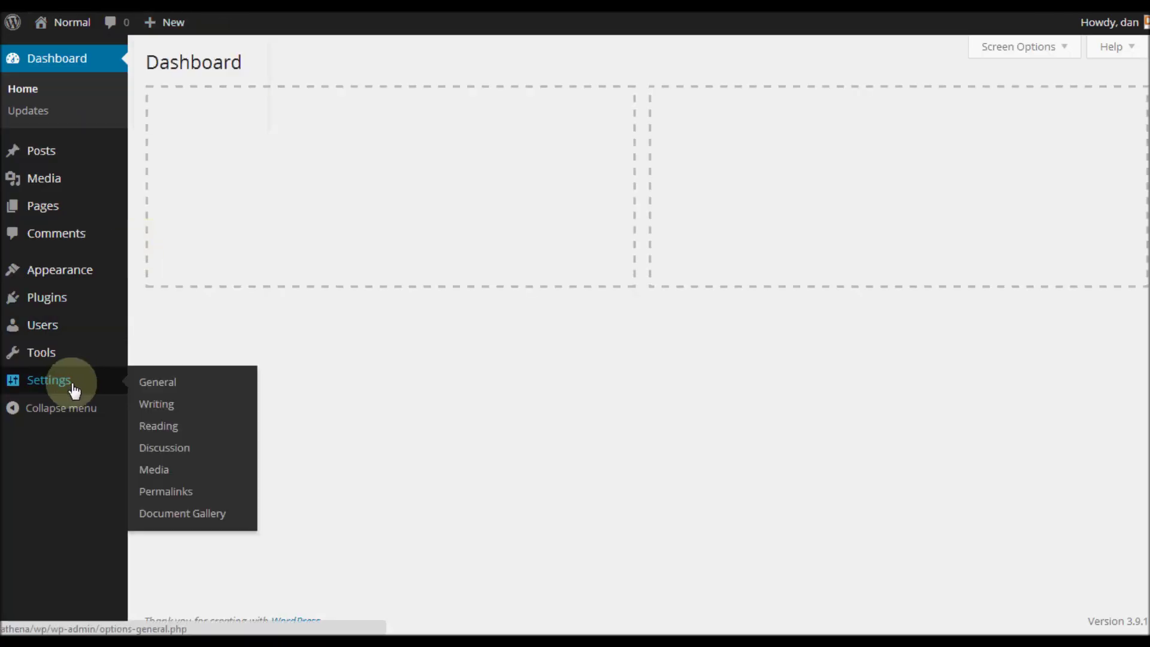
click(188, 526)
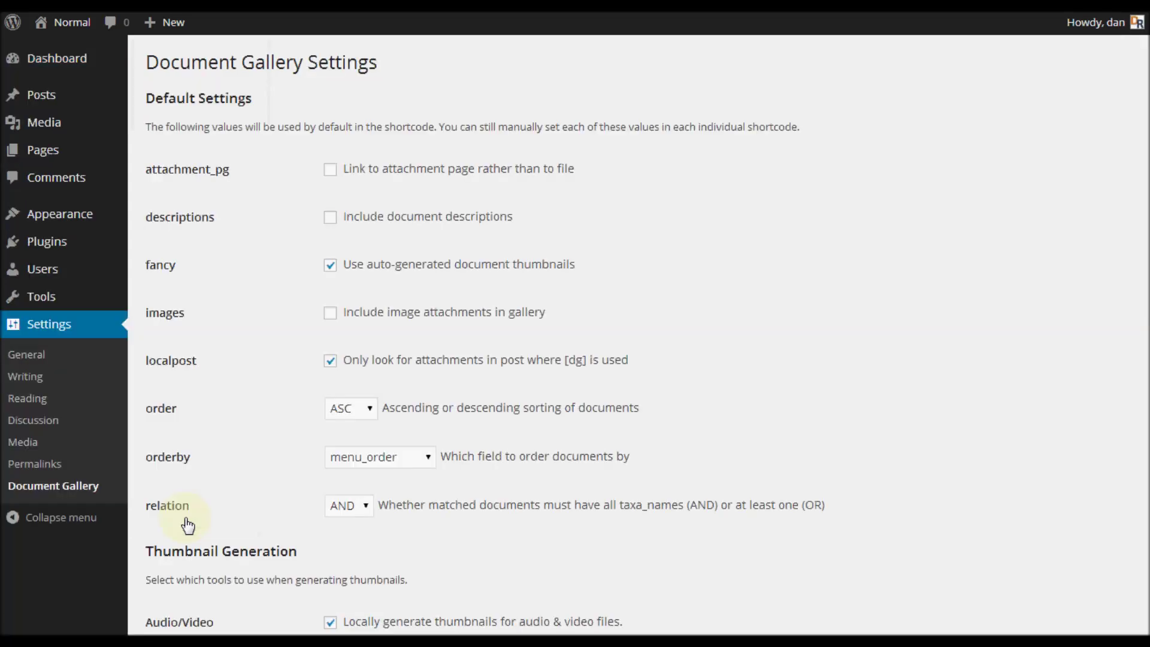
click(331, 314)
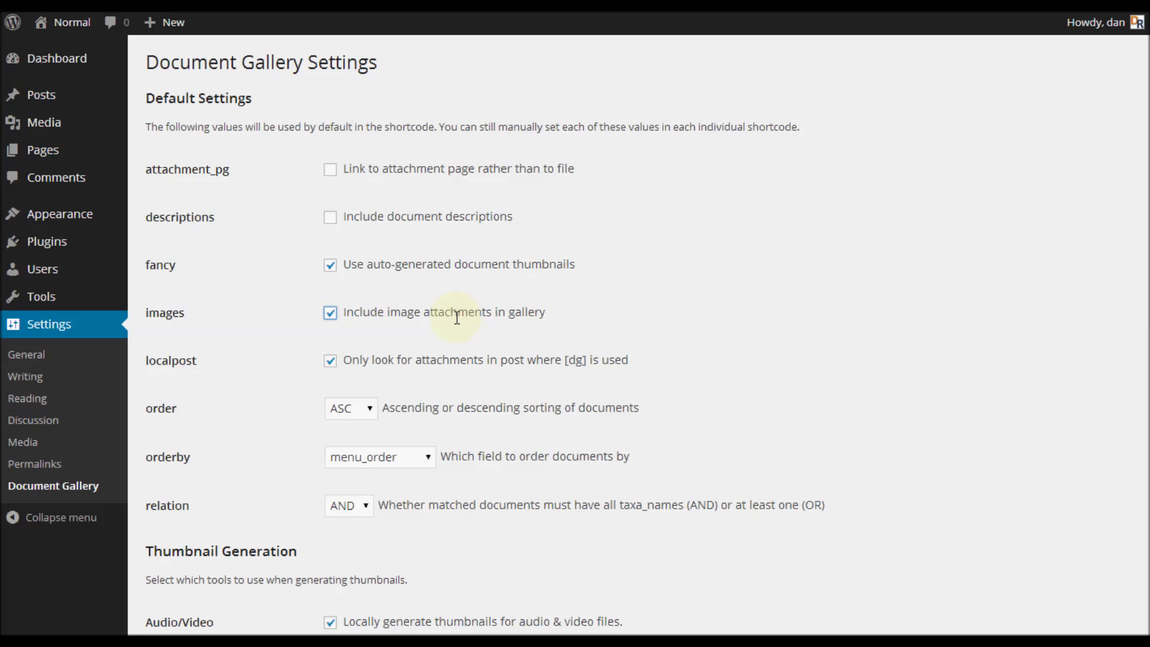
click(331, 315)
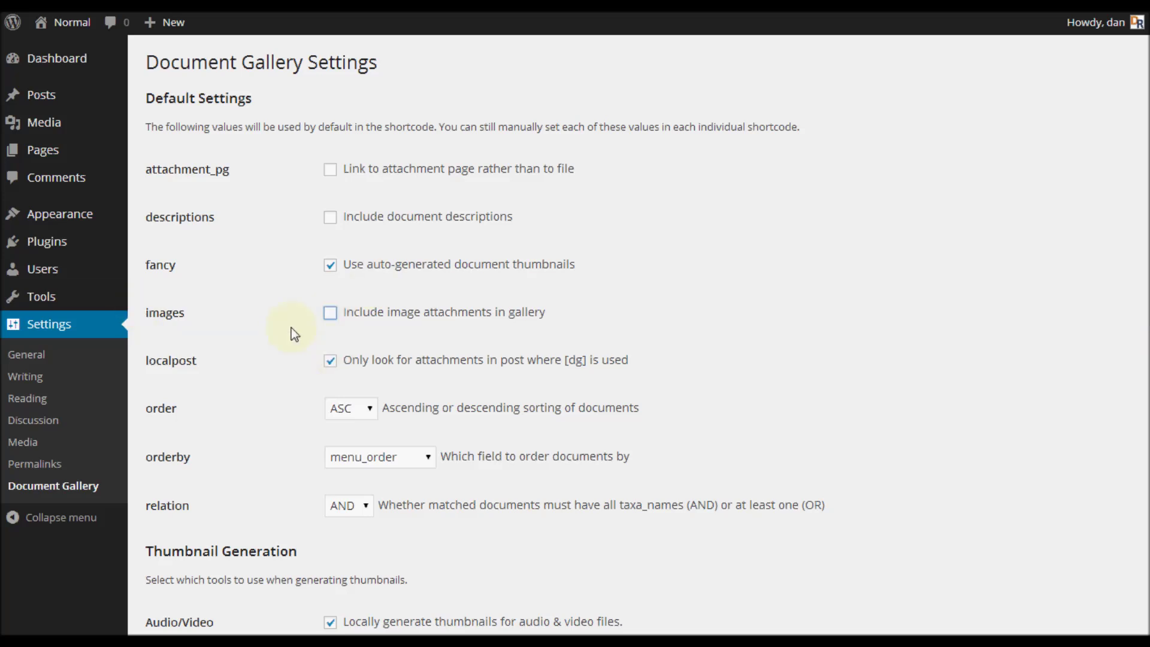
Reopen the Sample Page for editing and clear its existing body text.
click(67, 158)
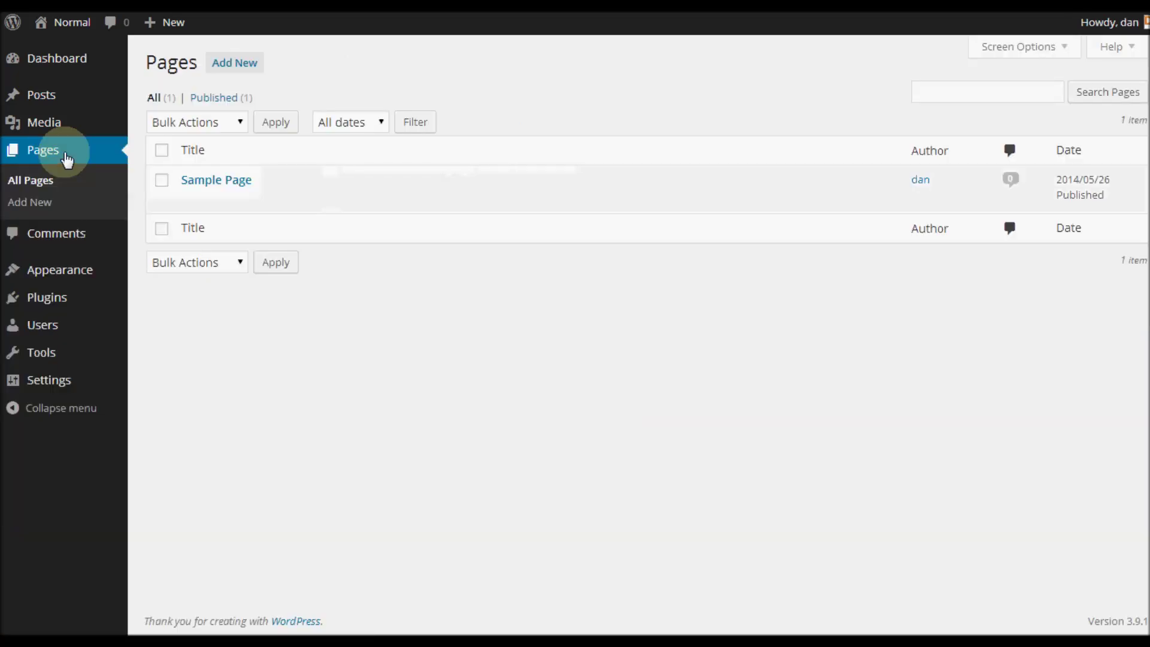
click(201, 182)
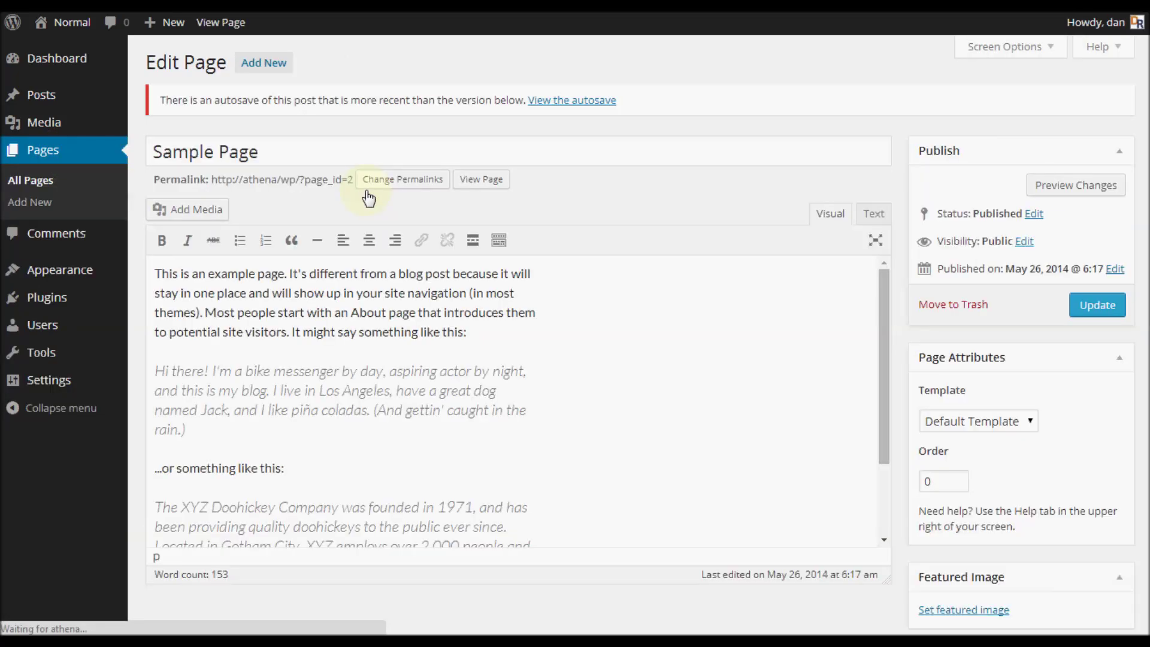
key(ctrl+a)
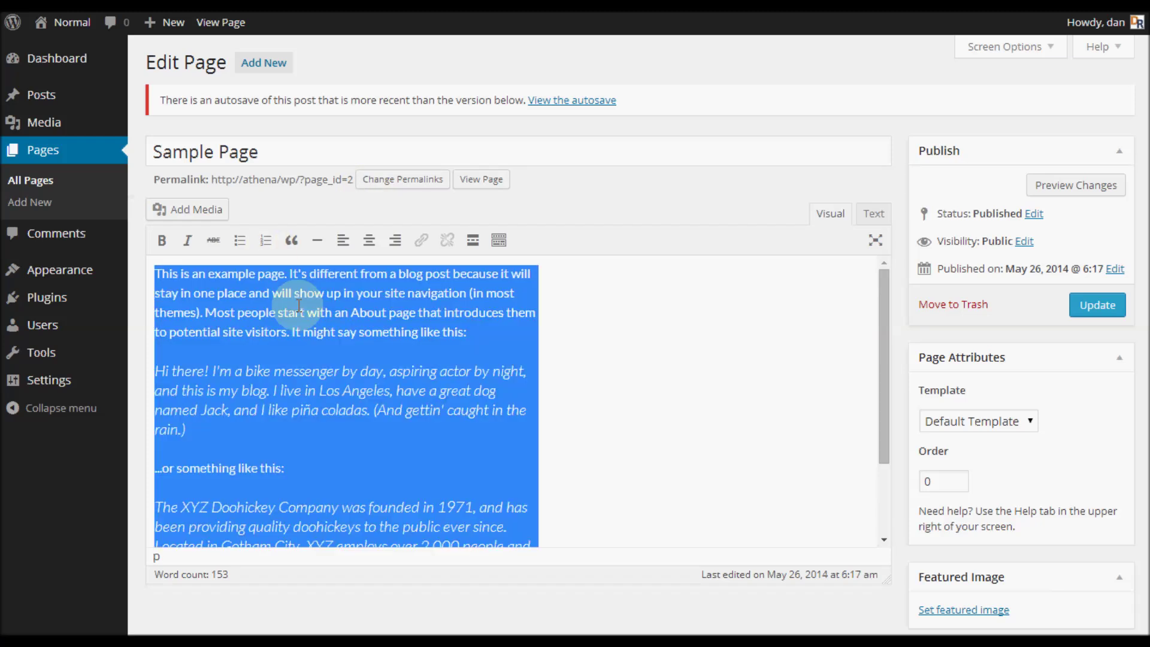
key(BackSpace)
Enter the shortcode [dg images=true] as the Sample Page's body, and update and preview the page.
text([)
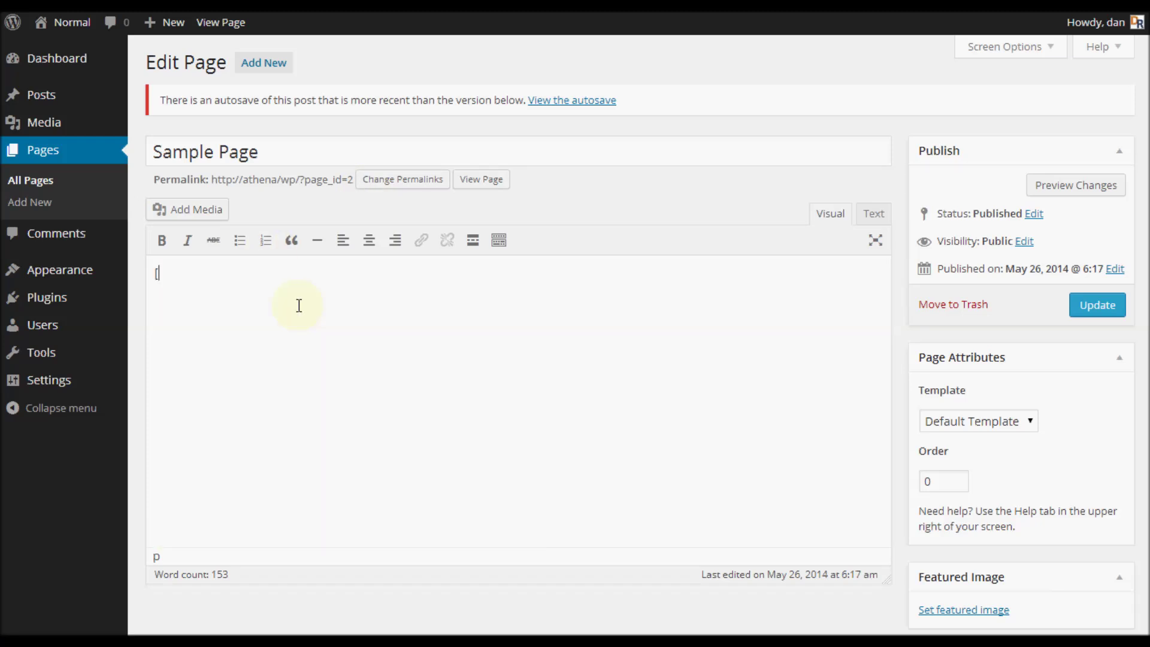
text(dg images=false)
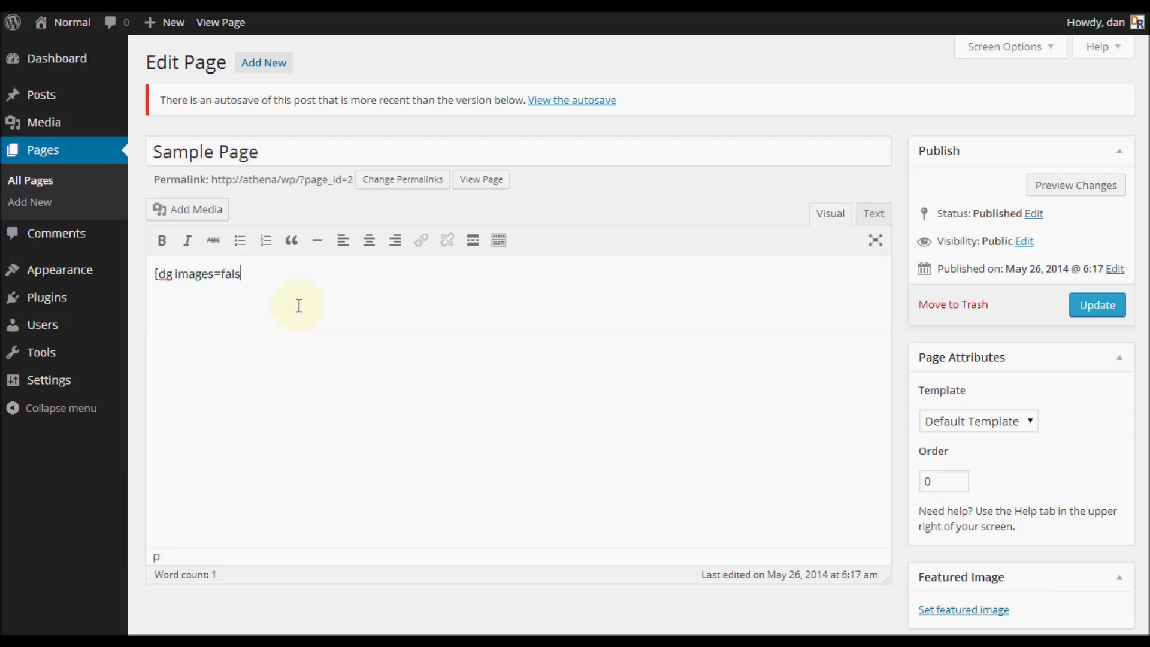
key(BackSpace)
key(BackSpace)
key(BackSpace)
key(BackSpace)
key(BackSpace)
text(true])
click(1118, 310)
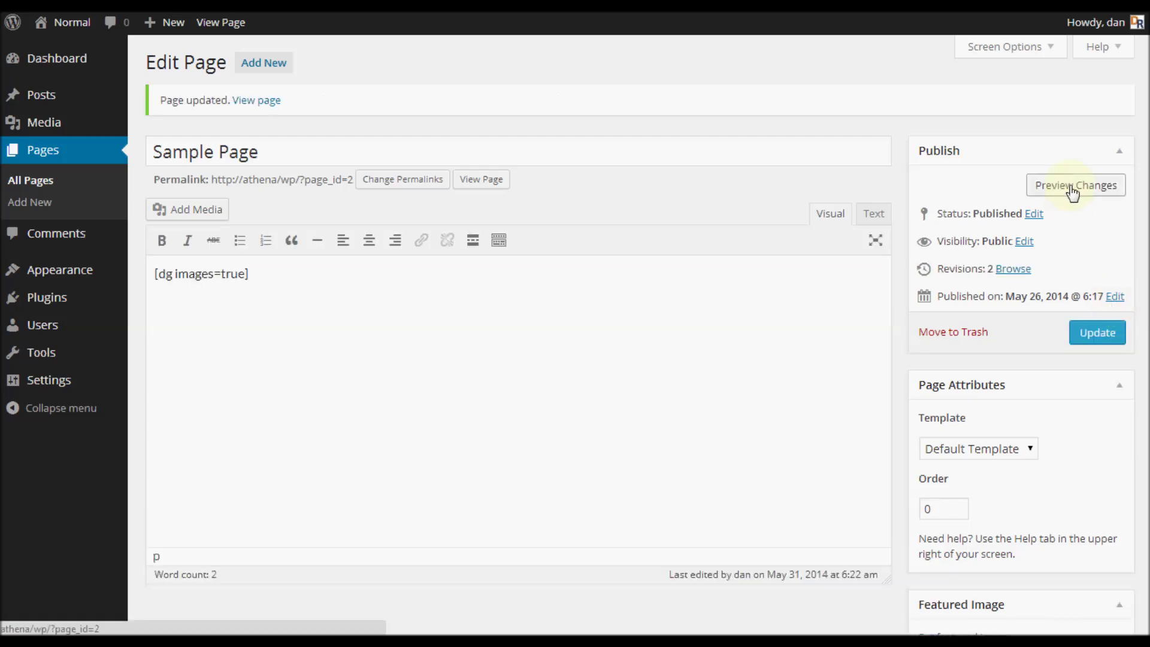
click(1073, 190)
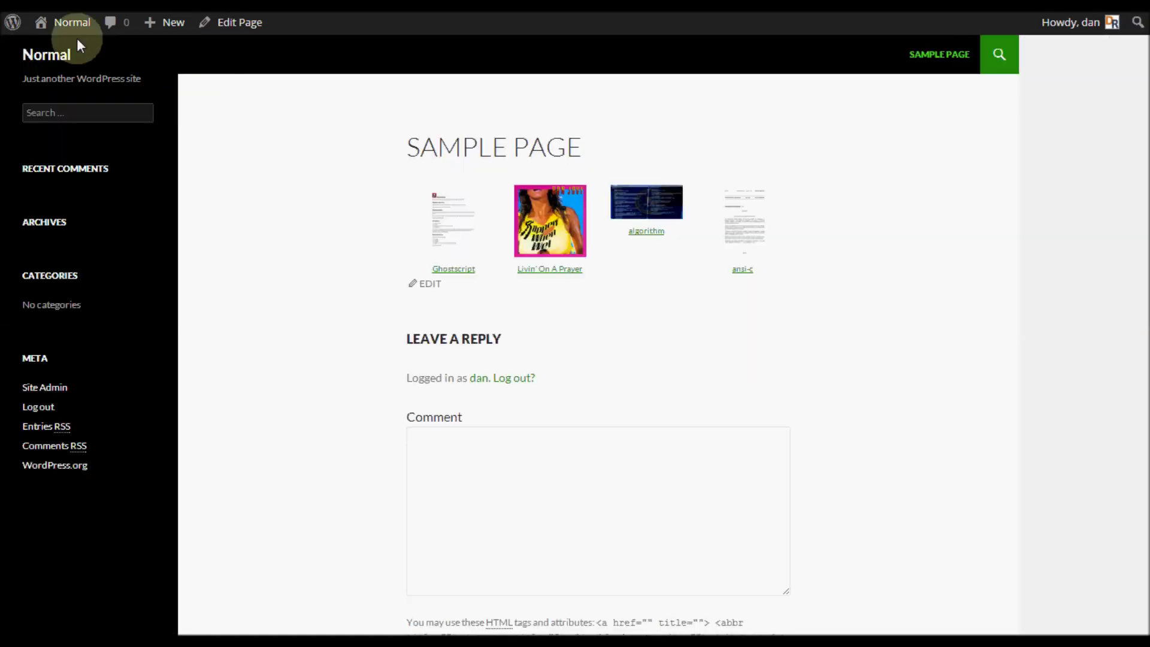
Return from the page preview to the dashboard and open the Document Gallery settings.
click(73, 27)
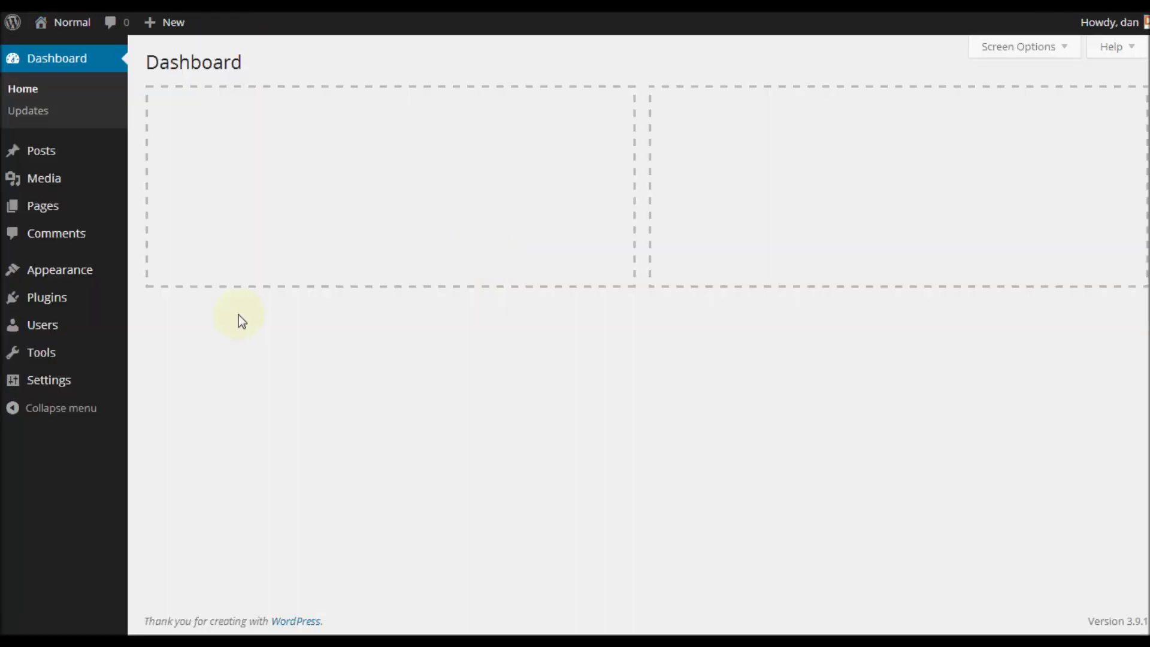
mouse_move(90, 378)
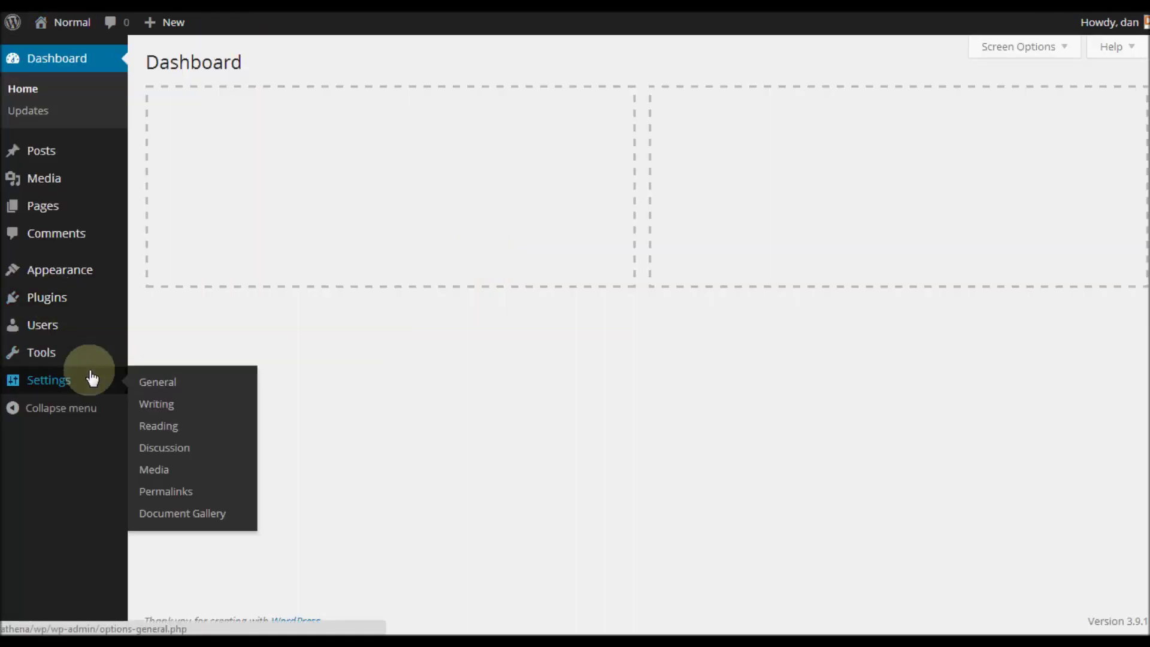
click(200, 519)
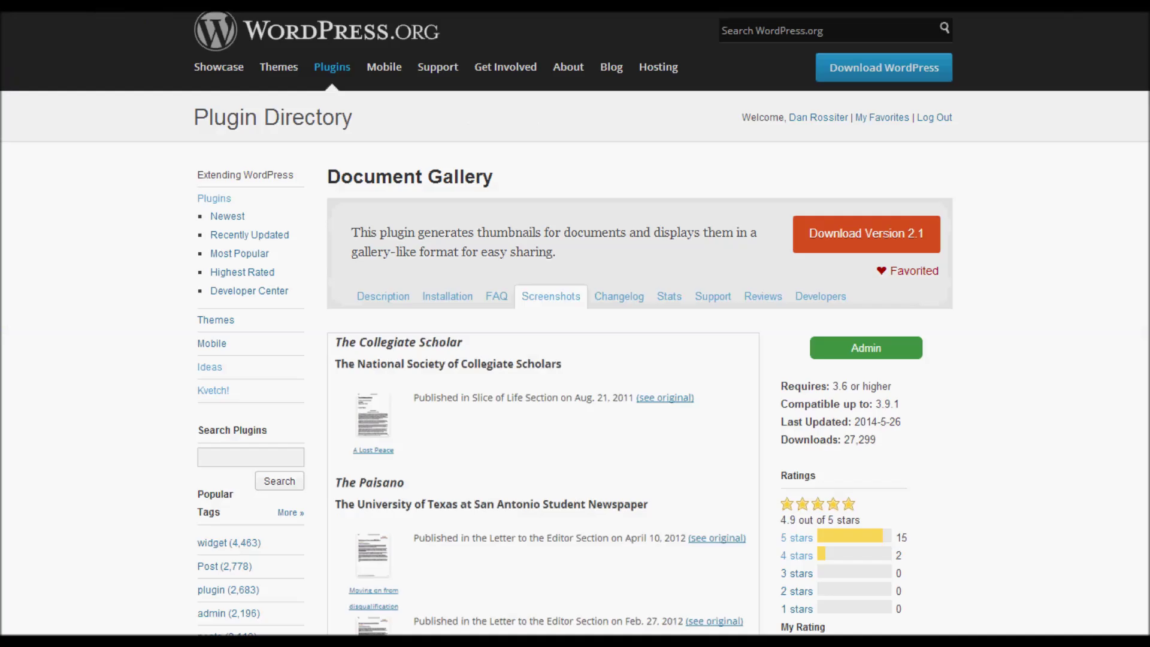
Open the support forum of the Document Gallery plugin on WordPress.org.
click(711, 308)
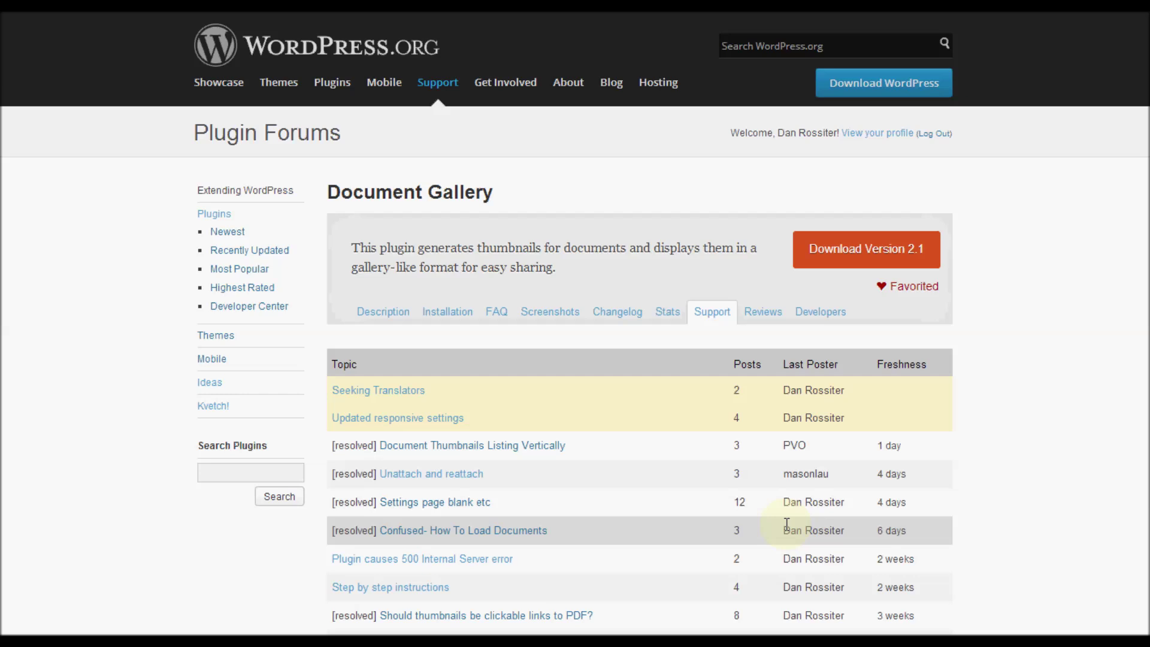
click(991, 635)
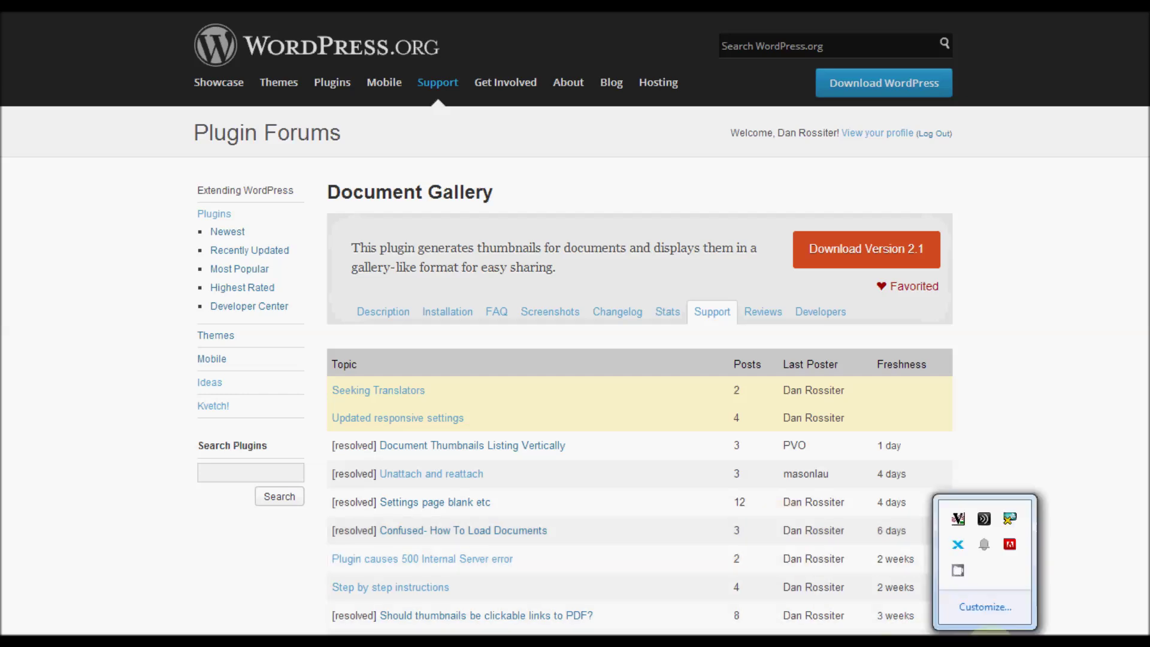